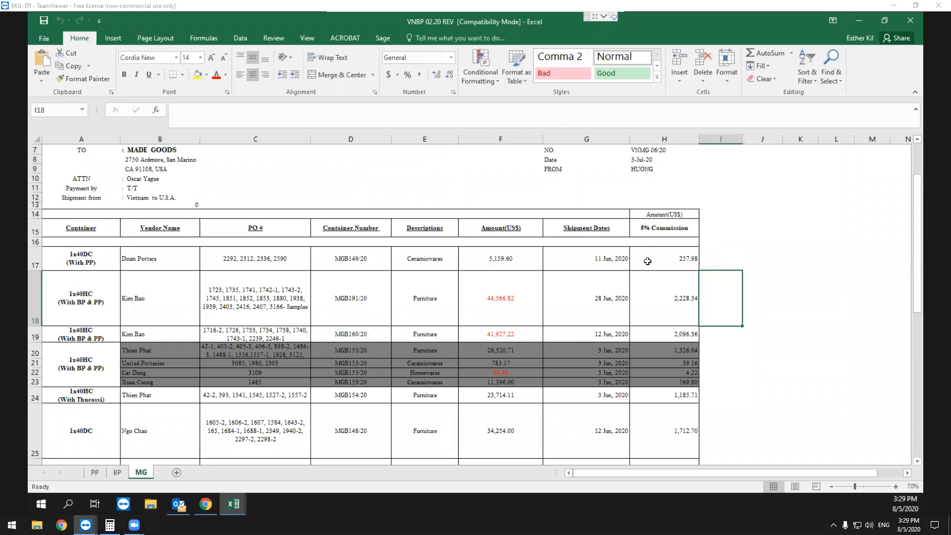
Compare the MGB149/20 container row on the MG sheet with its row on the PP sheet.
left_click_drag(88, 258, 664, 259)
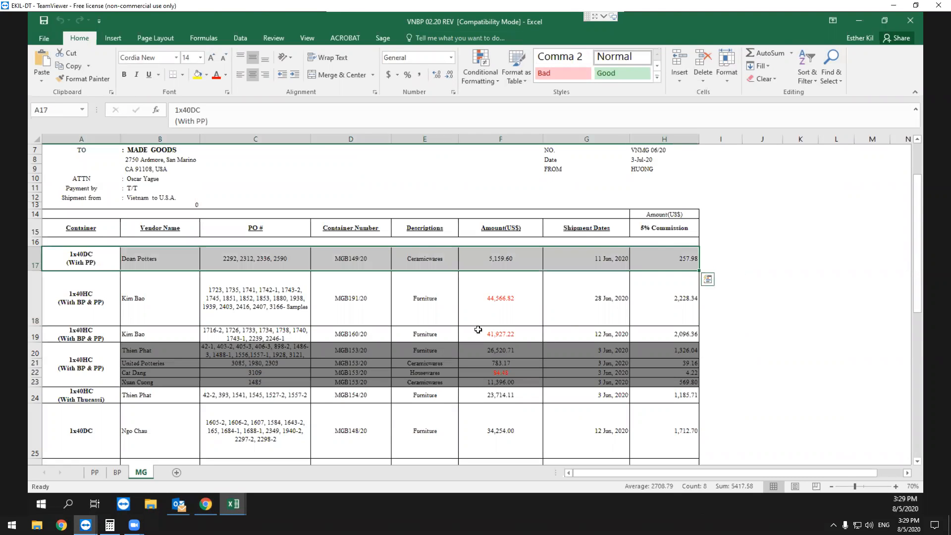
left_click(99, 476)
left_click(118, 474)
left_click(137, 477)
left_click(100, 478)
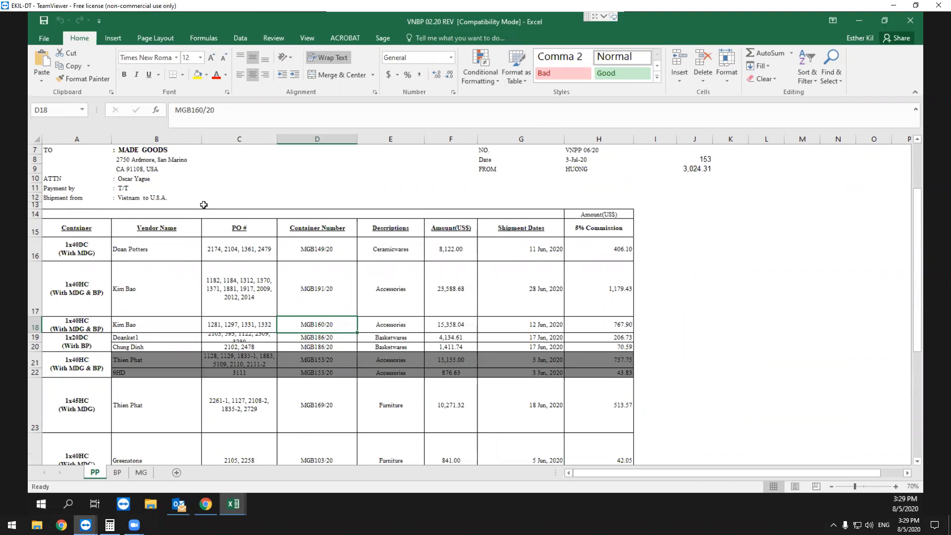
left_click(205, 504)
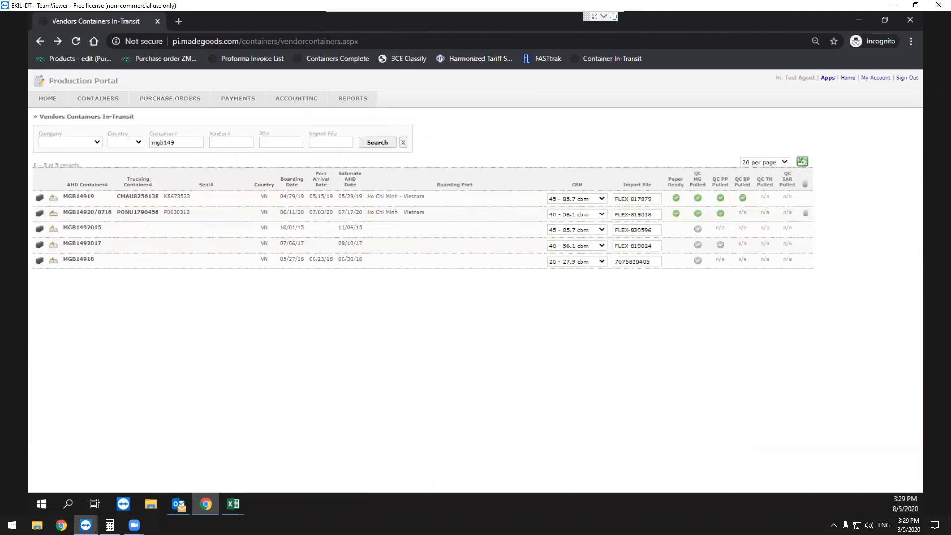
left_click(223, 503)
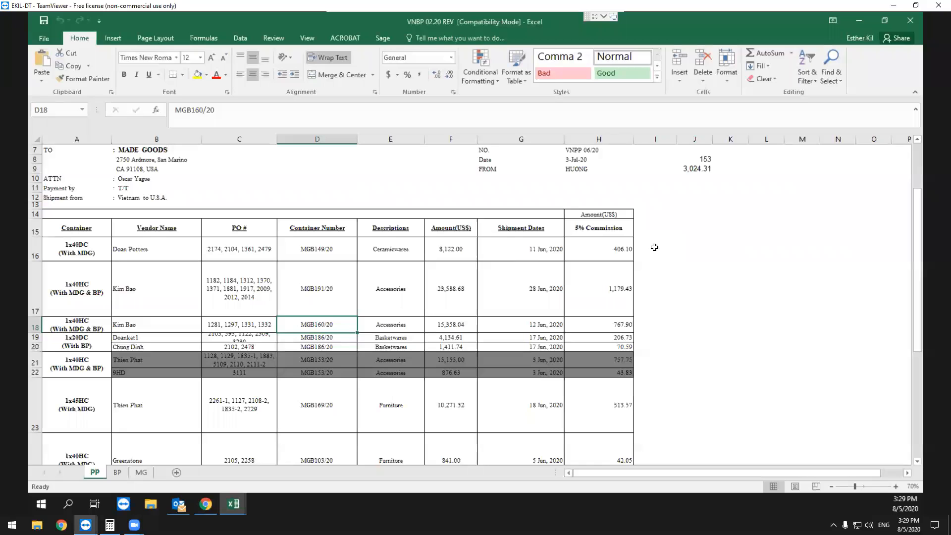
left_click_drag(85, 252, 358, 246)
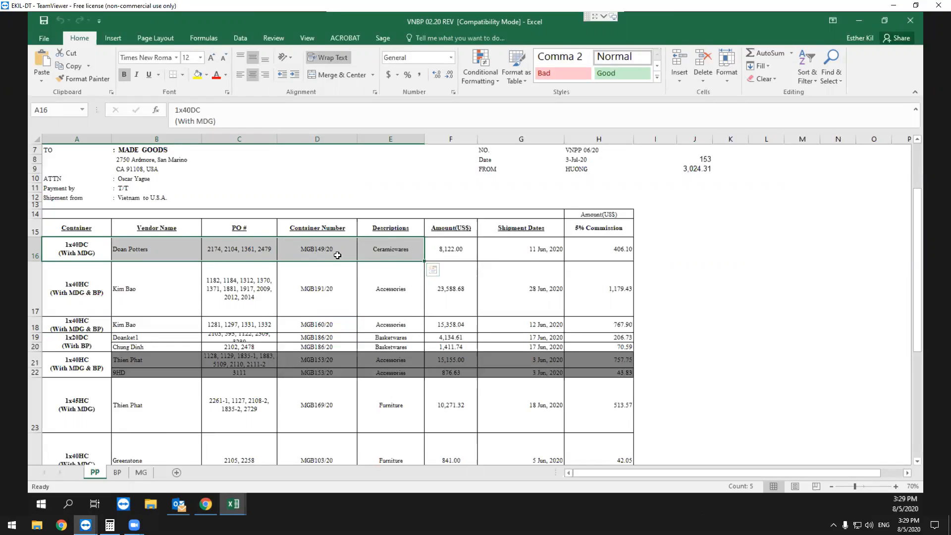
left_click_drag(614, 248, 99, 257)
left_click(402, 315)
scroll(402, 315, "down", 1)
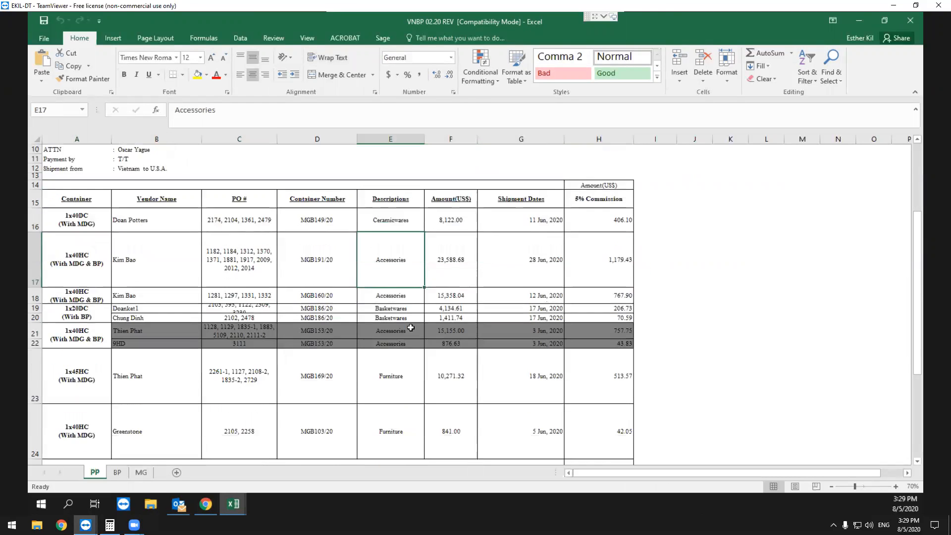
Compare the shaded MGB153/20 container rows across the PP, BP and MG sheets.
left_click(336, 336)
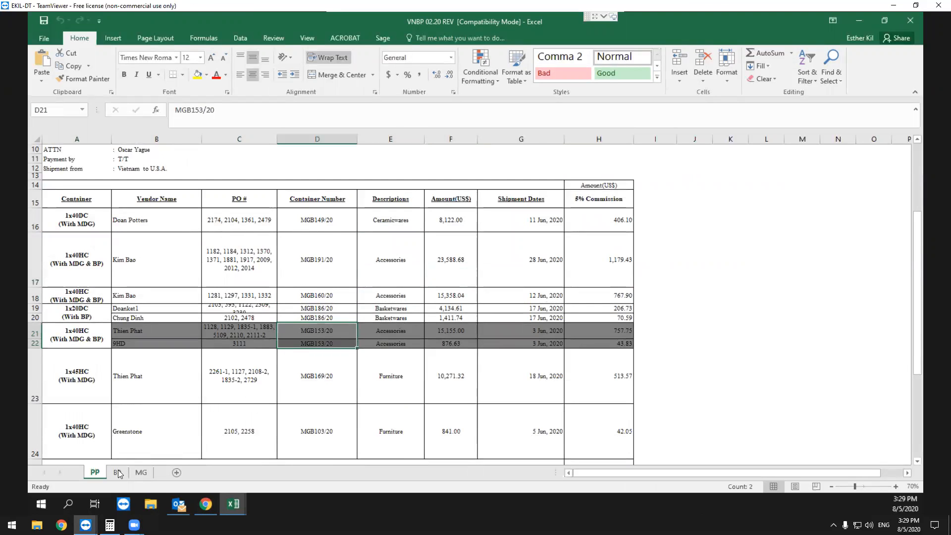
left_click(116, 473)
left_click_drag(277, 328, 329, 389)
left_click_drag(592, 322, 589, 381)
left_click(140, 472)
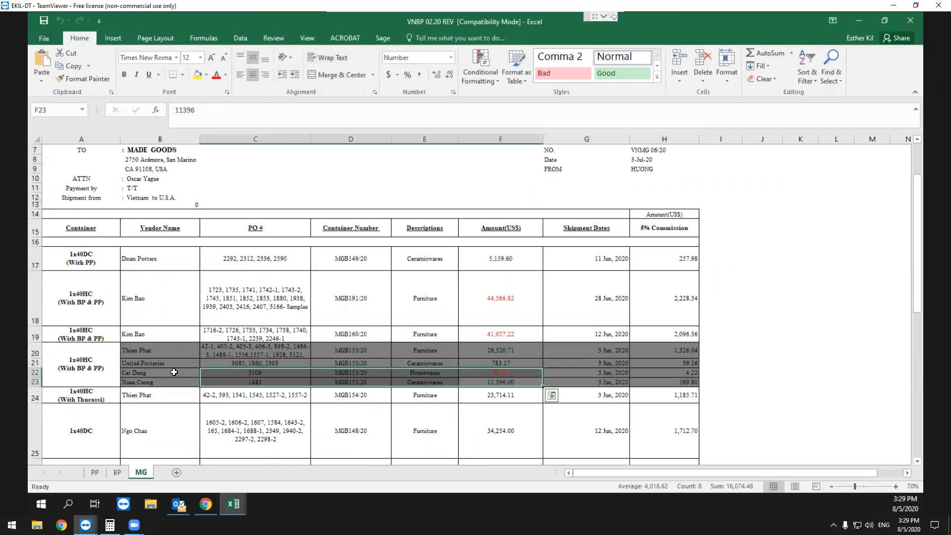
left_click(183, 355)
key("shift+Right")
key("shift+Right")
key("shift+Right")
key("shift+Right")
key("shift+Right")
key("shift+Right")
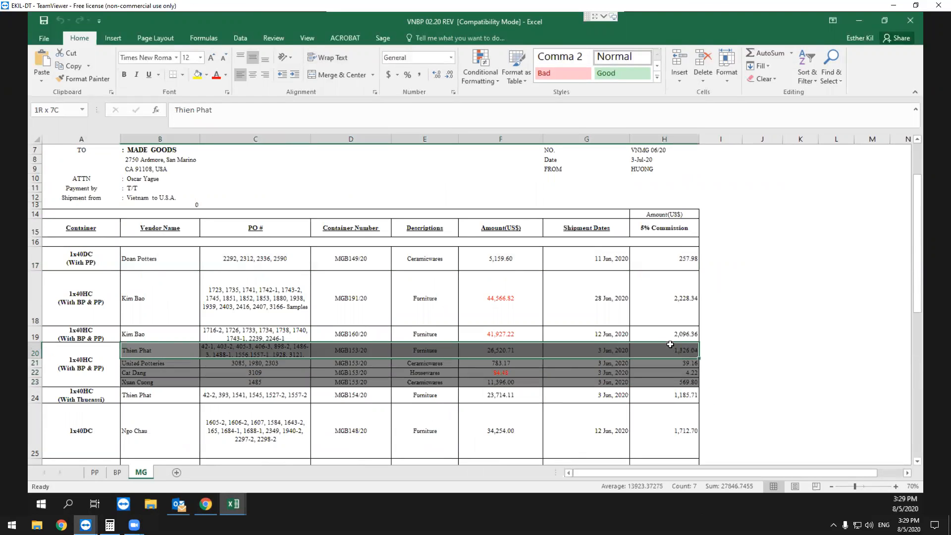
left_click(95, 472)
left_click_drag(143, 331, 612, 331)
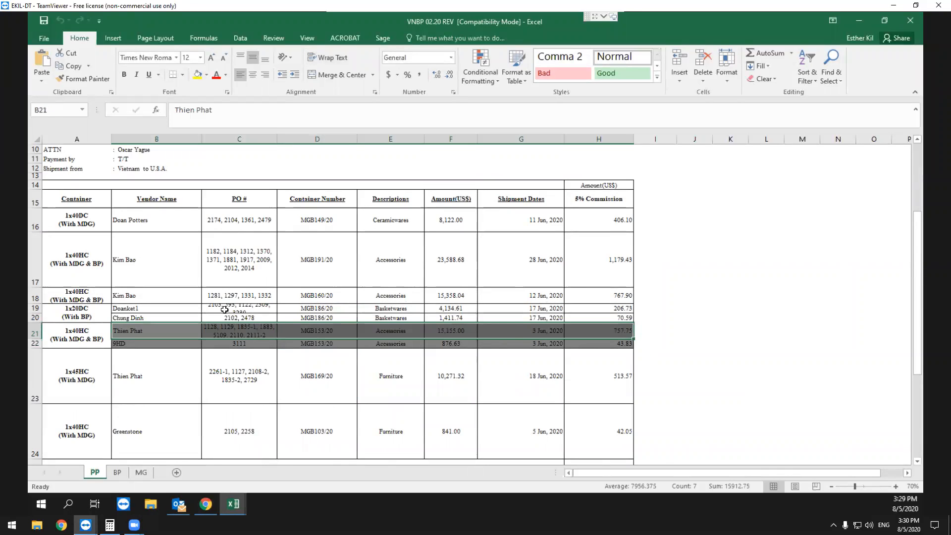
Using container number MGB149/20 from the PP sheet, open the commission details of in-transit container MGB14920/0716 in the Production Portal.
left_click(511, 296)
left_click(317, 220)
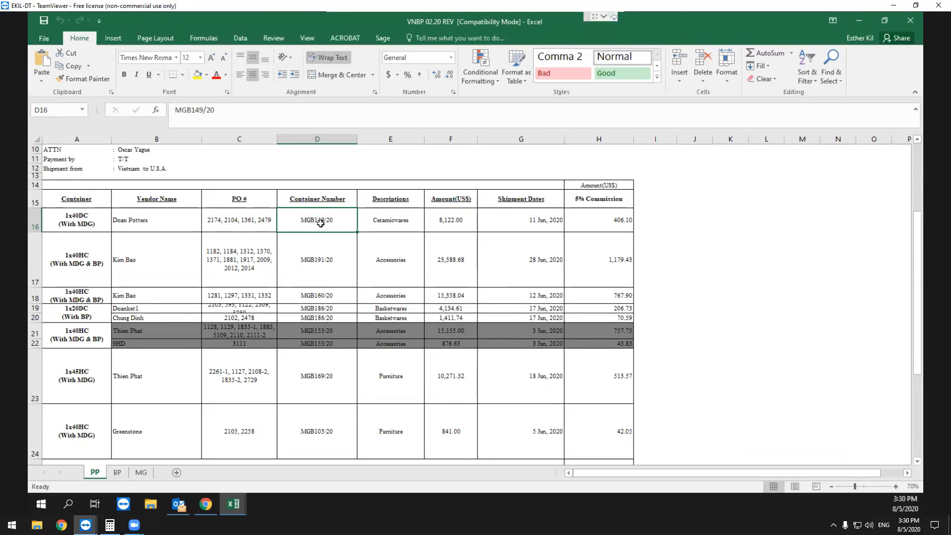
left_click(859, 21)
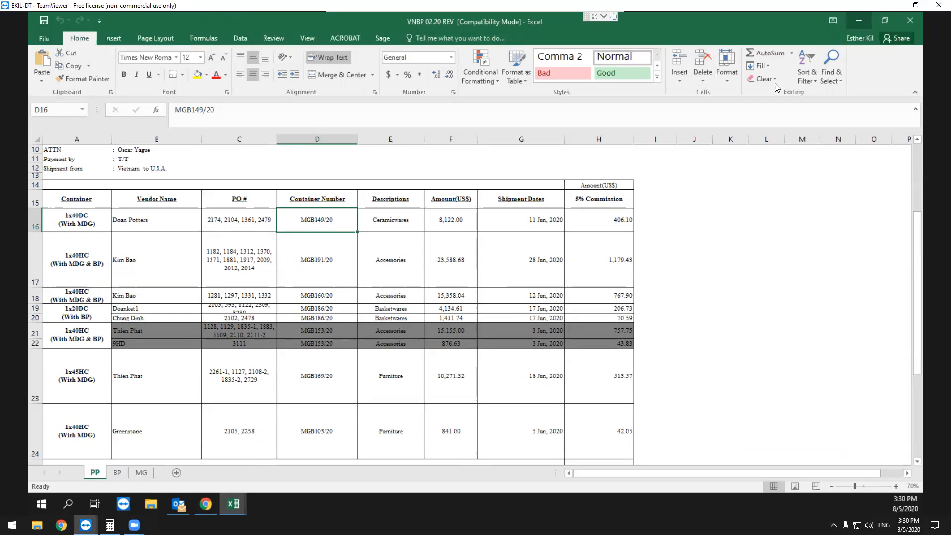
mouse_move(116, 104)
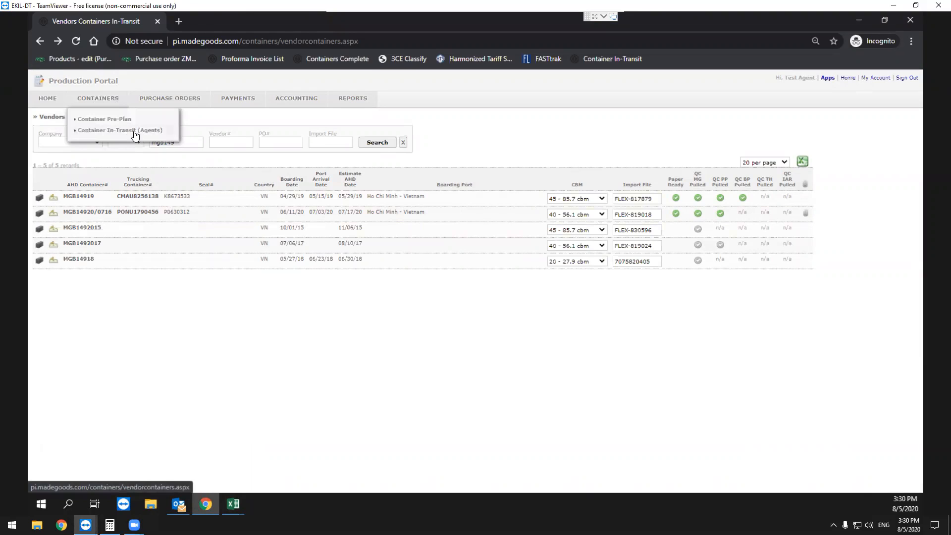
double_click(795, 78)
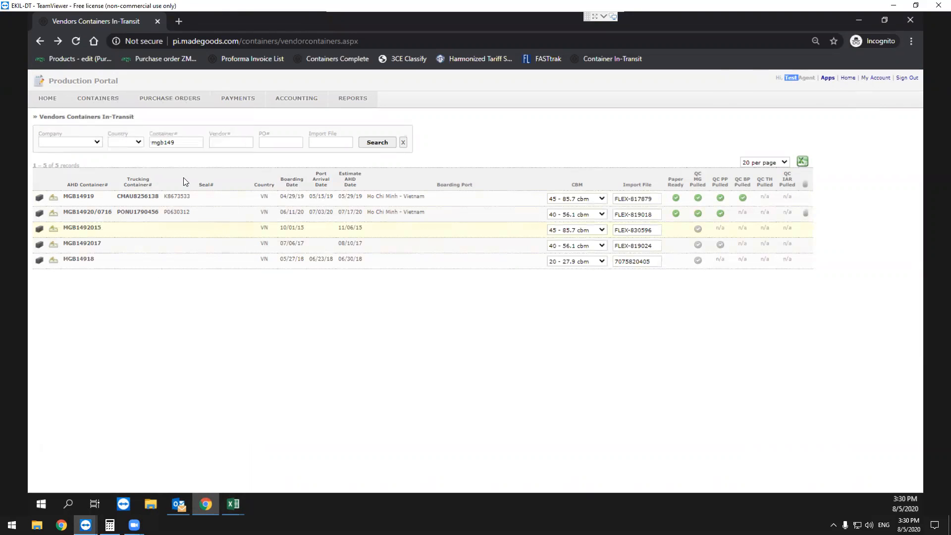
double_click(168, 142)
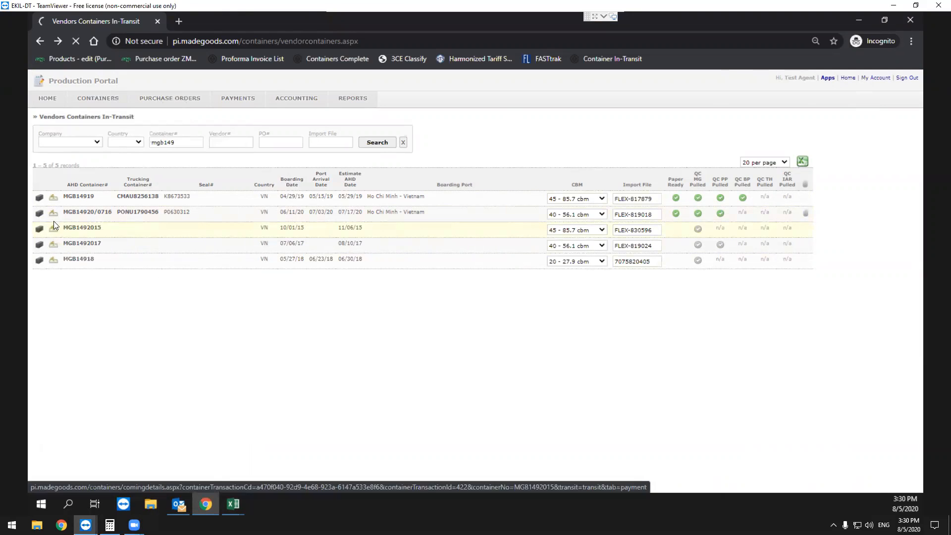
left_click(53, 214)
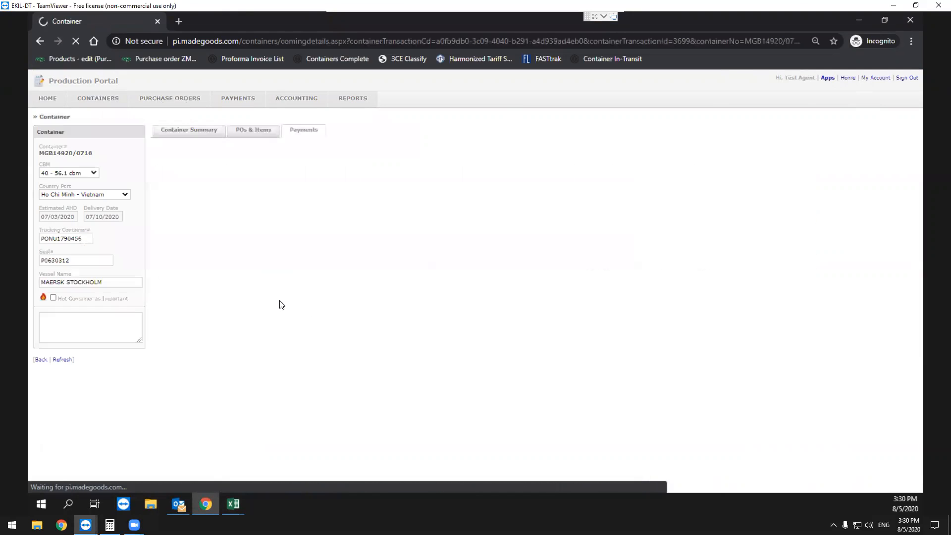
left_click(359, 131)
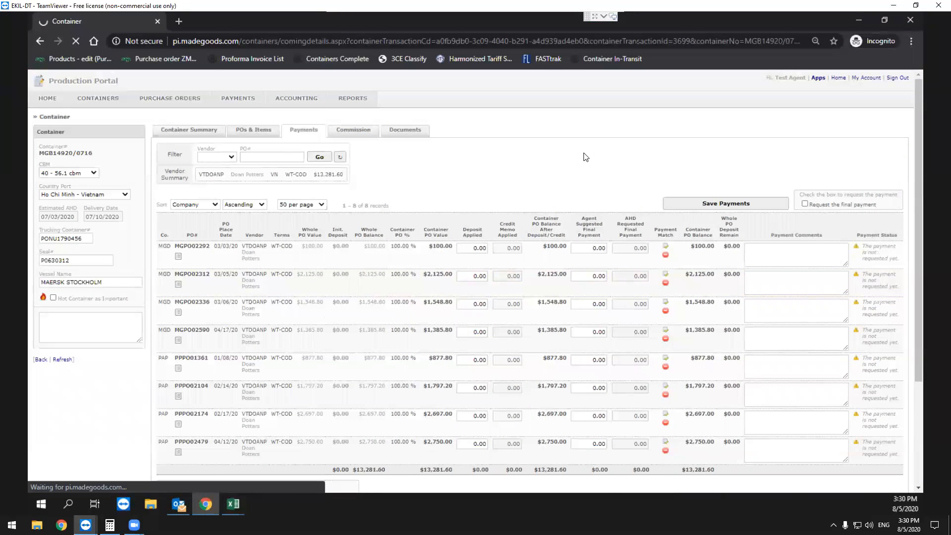
Check the PP and MG commissions for MGB149/20 in Excel against the Calculator sum, and return to the Production Portal.
mouse_move(233, 504)
left_click(332, 461)
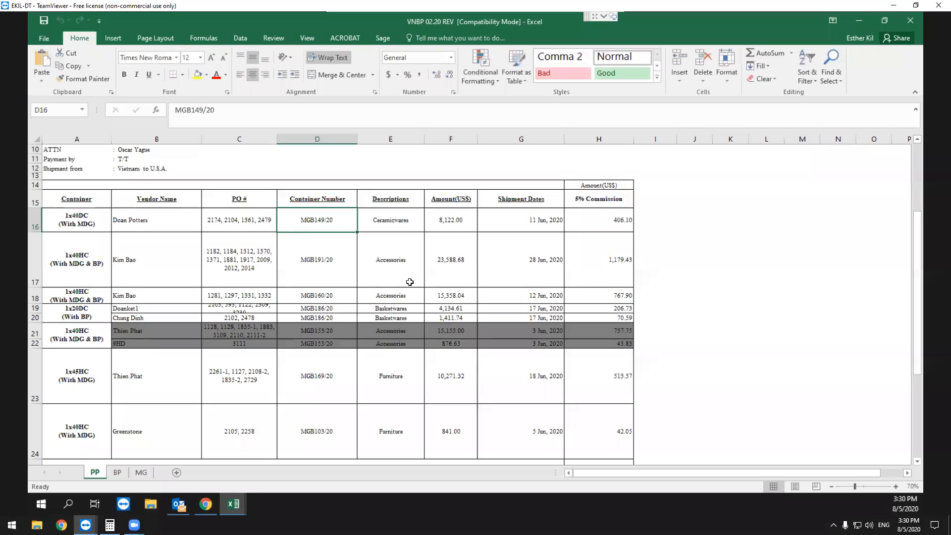
left_click(110, 524)
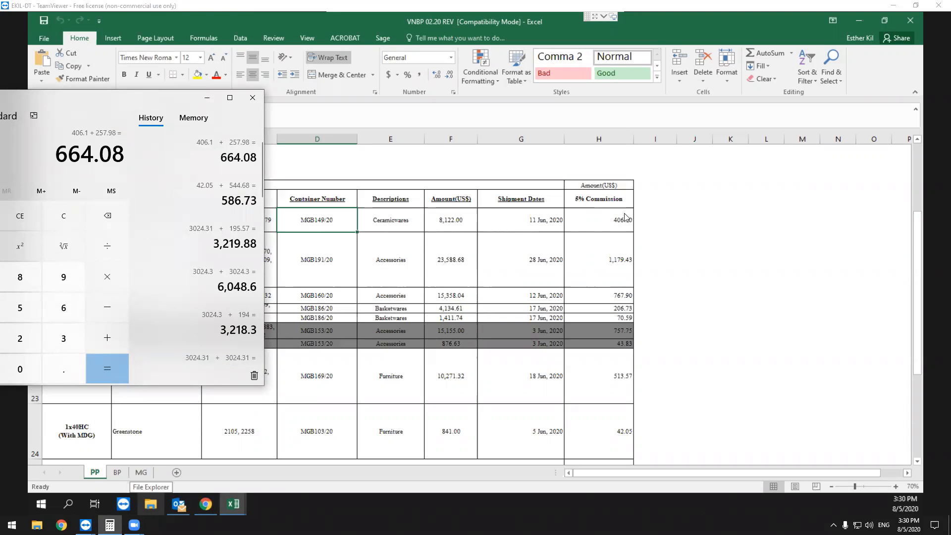
left_click(397, 336)
left_click(141, 473)
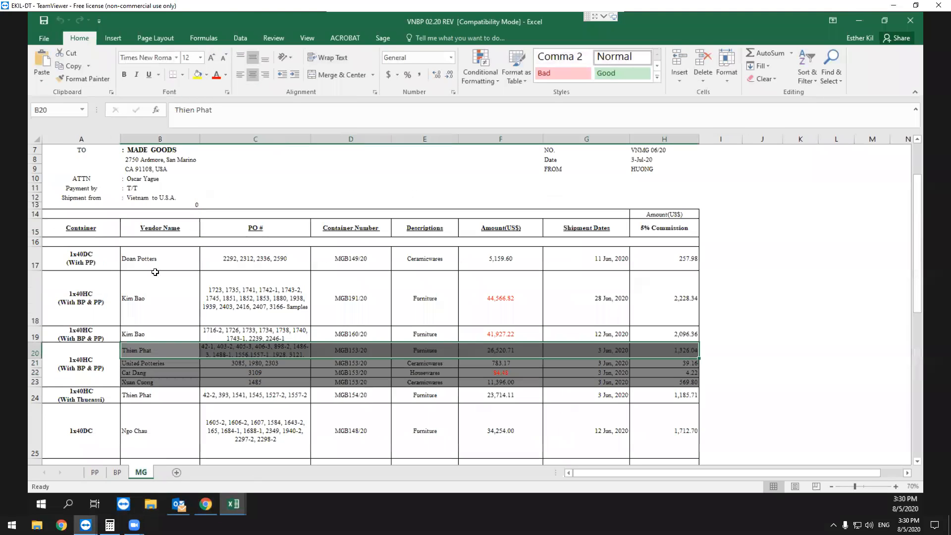
left_click(357, 263)
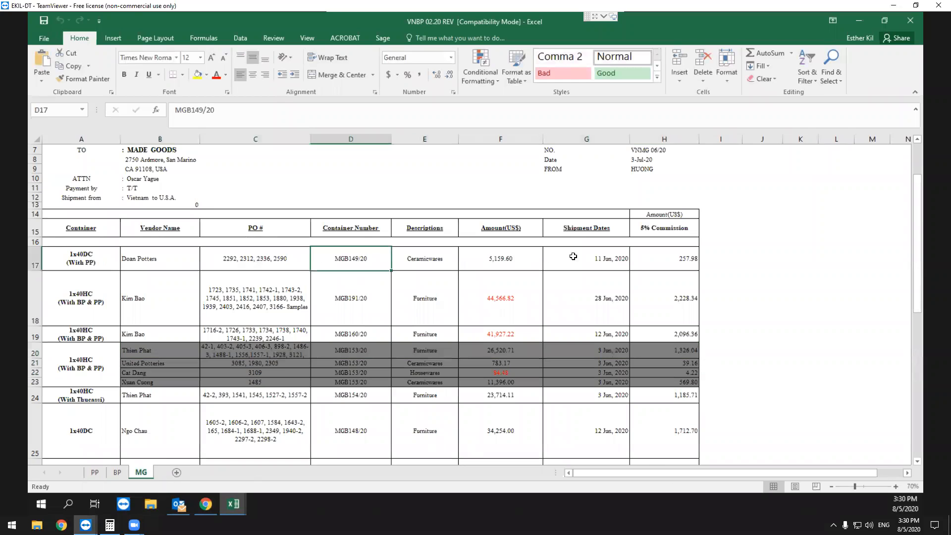
left_click(649, 261)
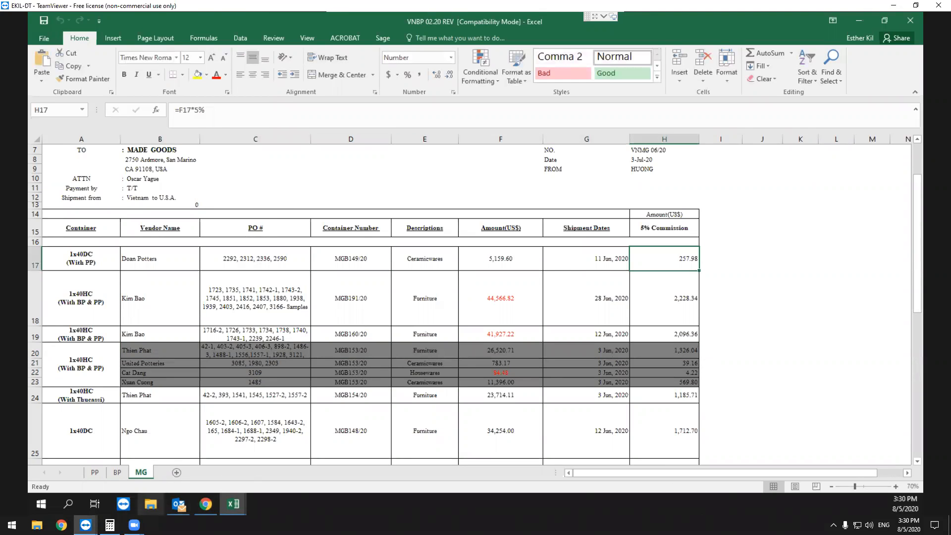
left_click(109, 524)
double_click(88, 159)
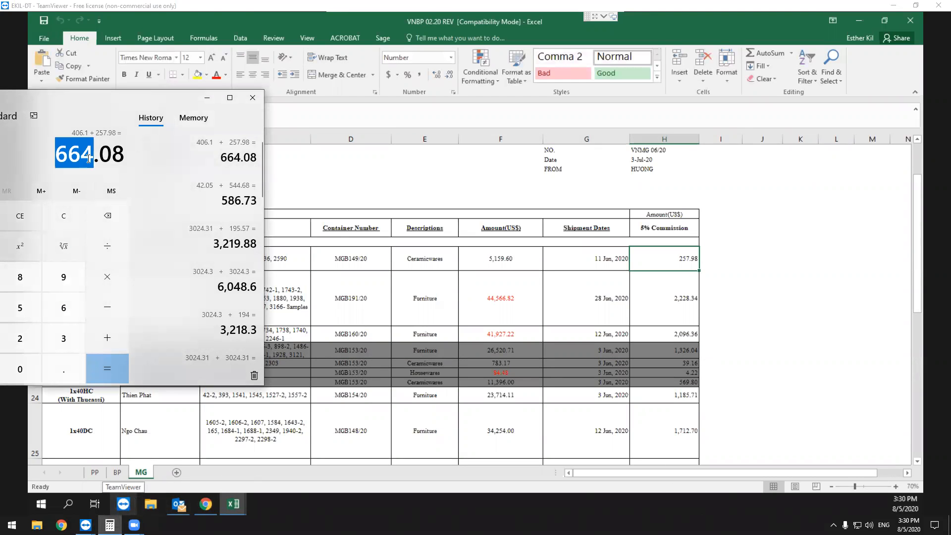
left_click(859, 20)
key("alt+Tab")
left_click(563, 155)
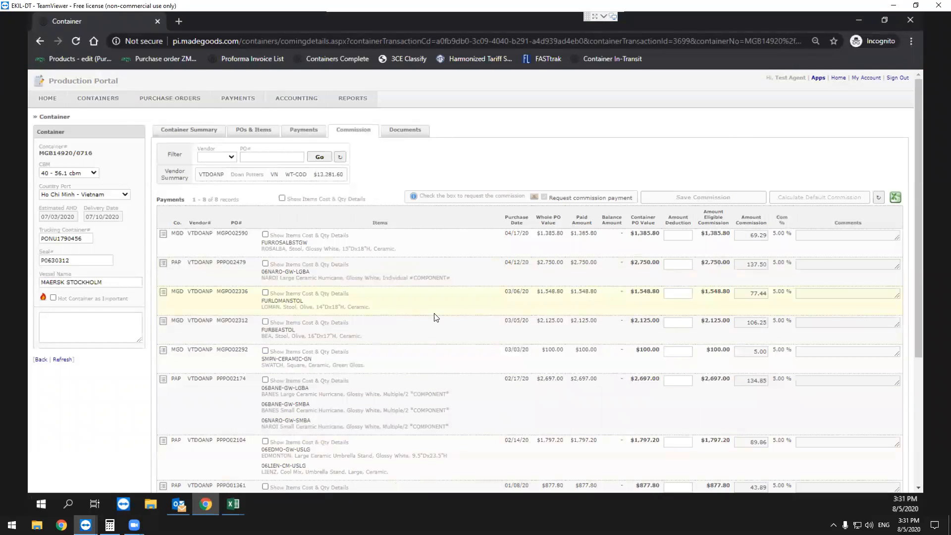
Examine the PO values, commission percentages, deduction fields and commission total in the container's commission table.
scroll(323, 304, "down", 1)
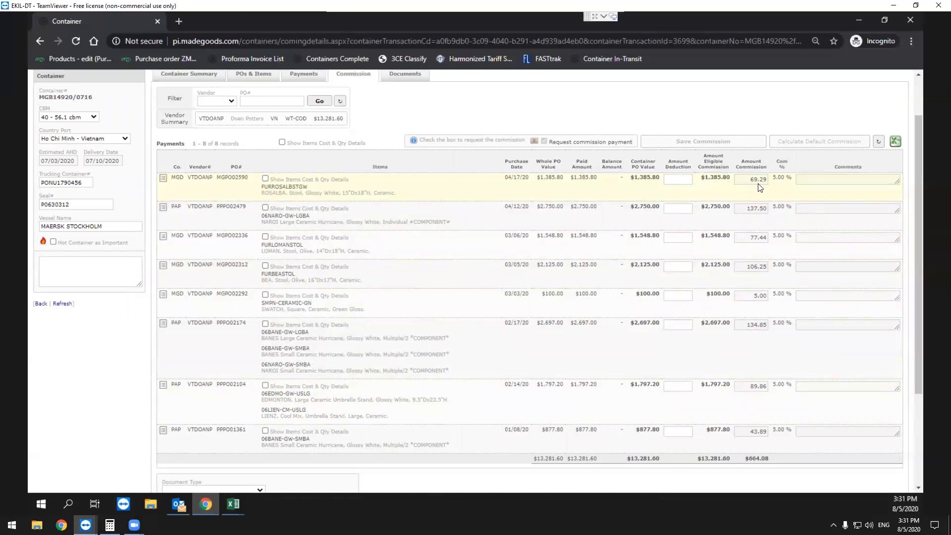
double_click(640, 178)
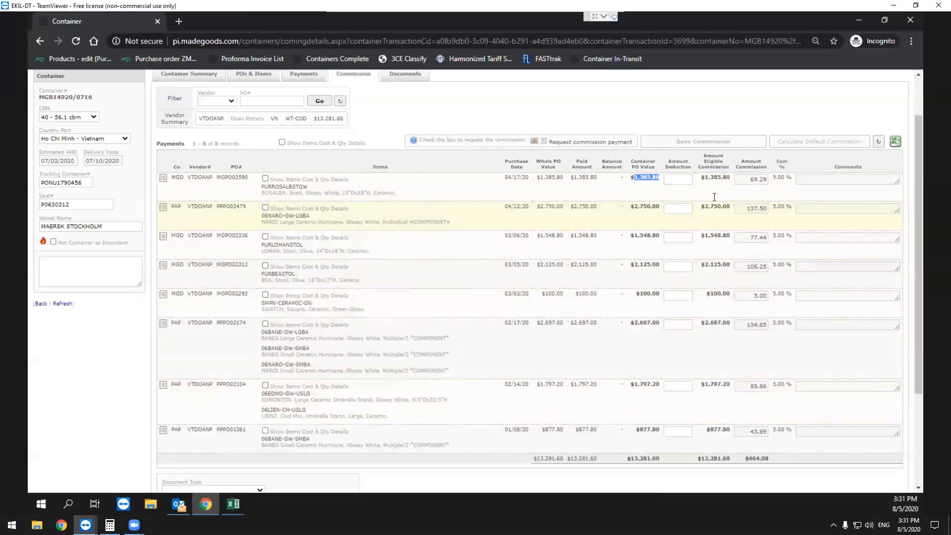
left_click(780, 185)
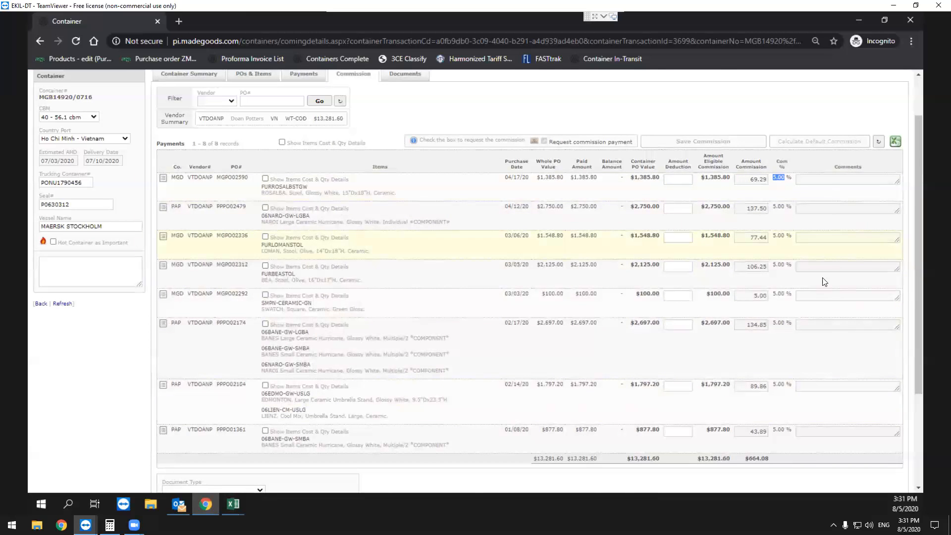
scroll(825, 281, "down", 3)
scroll(761, 295, "up", 4)
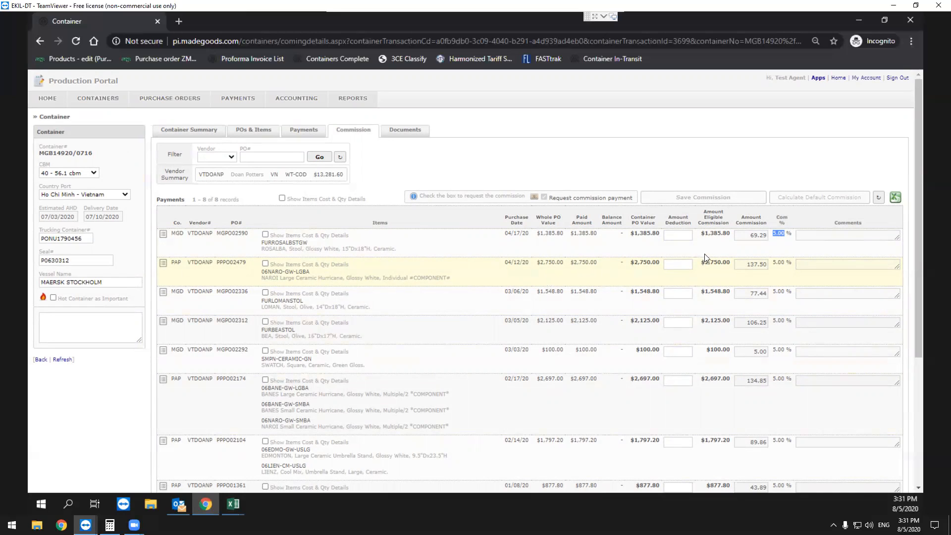
left_click(679, 236)
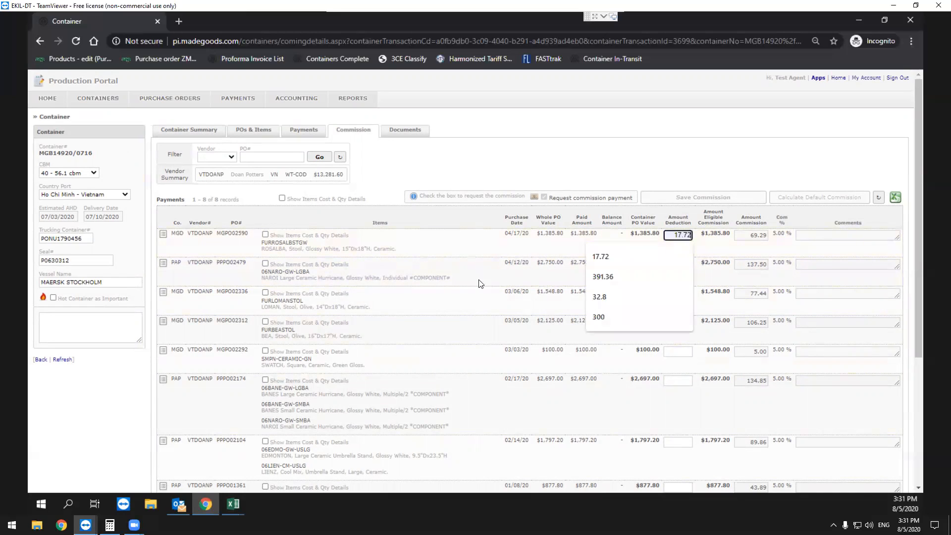
scroll(615, 340, "down", 3)
scroll(483, 303, "up", 3)
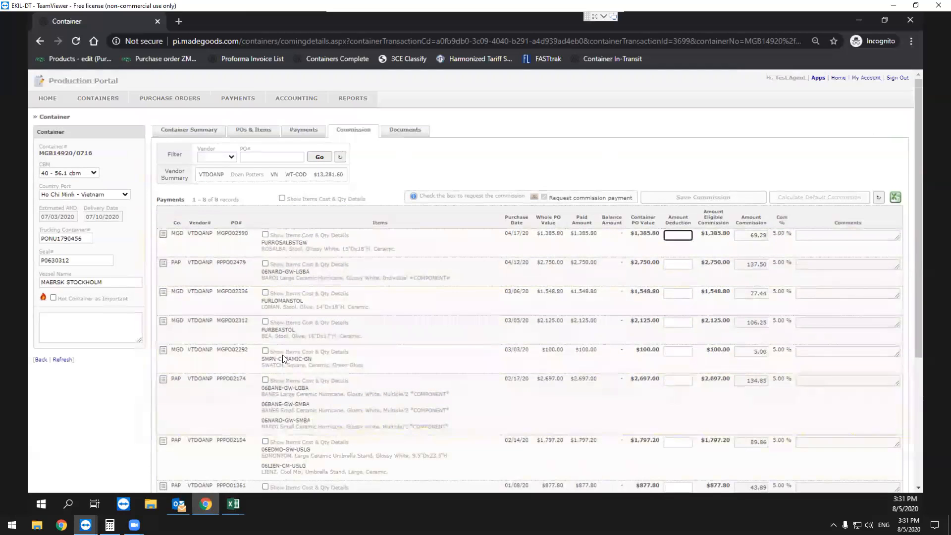
scroll(334, 344, "down", 2)
left_click(582, 448)
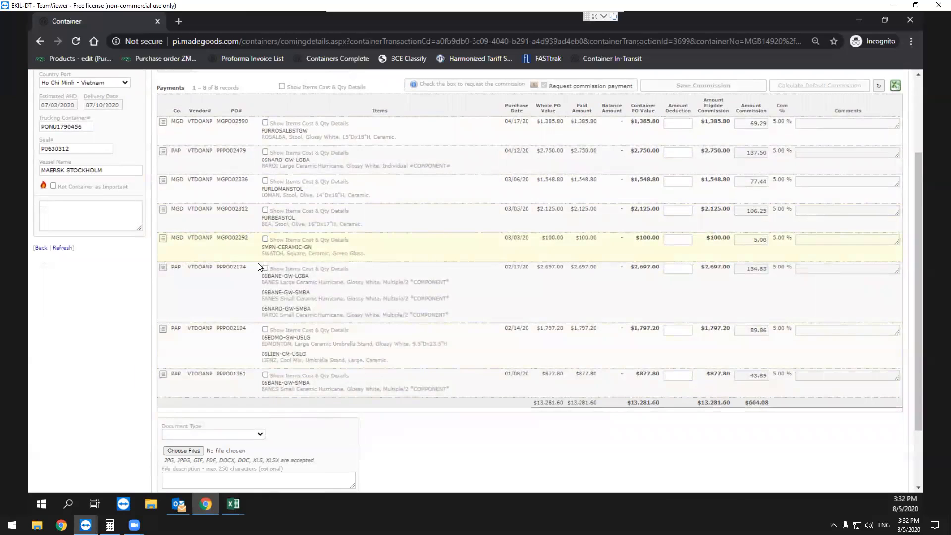
Show the item cost and quantity details of the PAP purchase order dated 02/17/20 and check its first item.
double_click(230, 268)
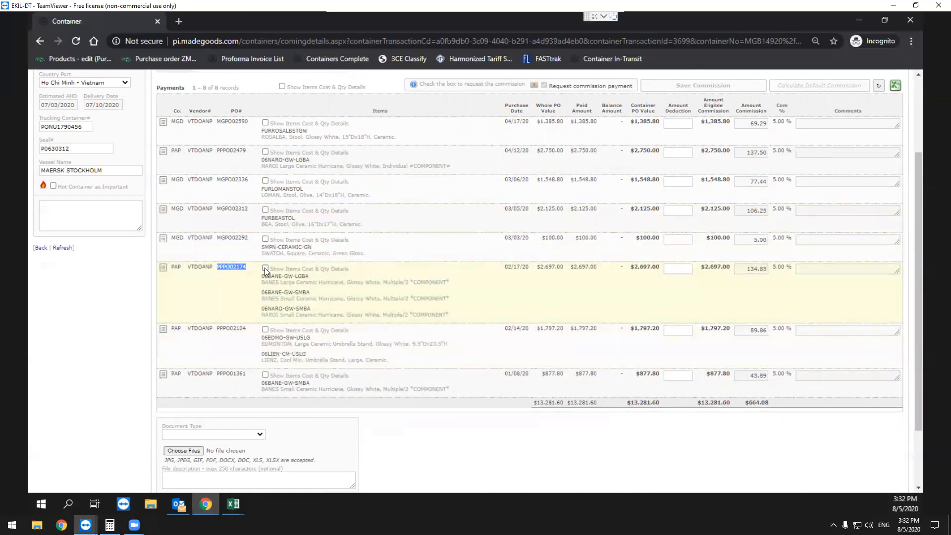
left_click(245, 297)
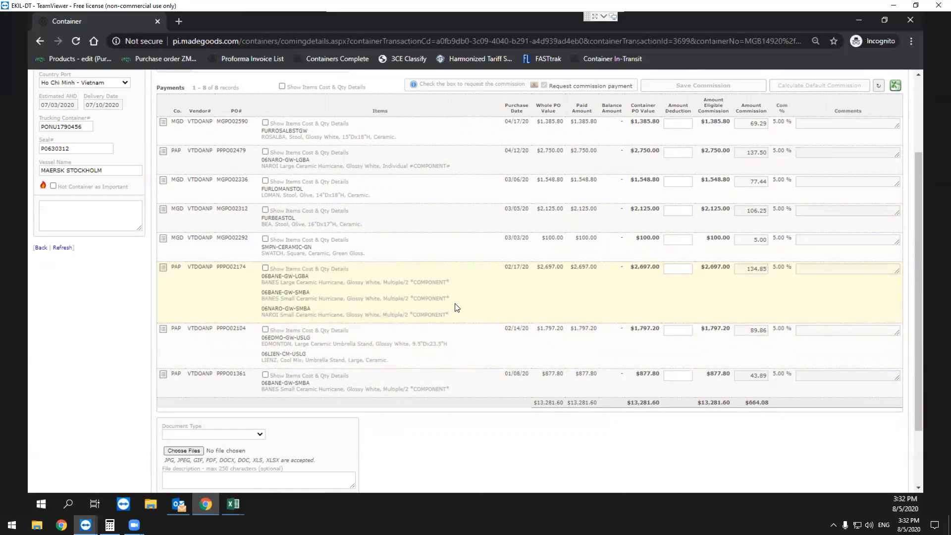
left_click(265, 267)
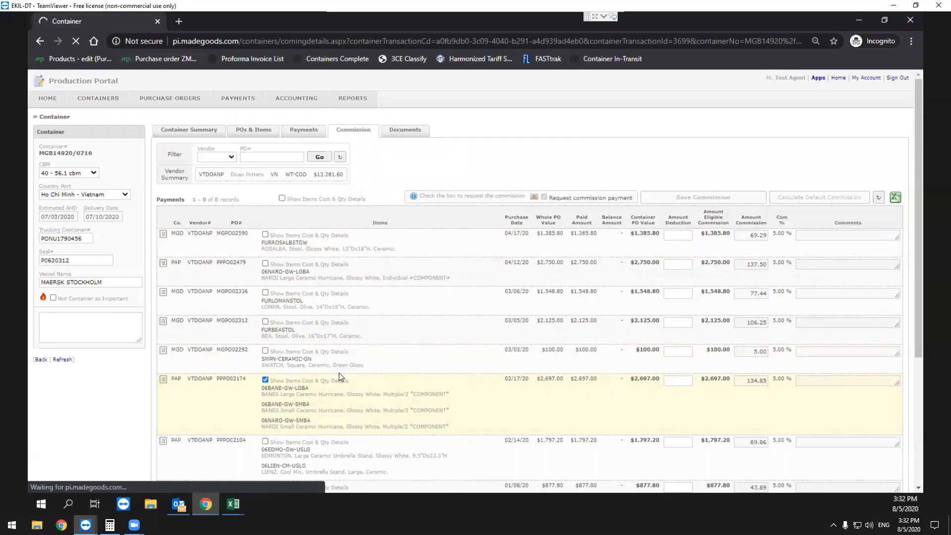
scroll(347, 361, "down", 2)
double_click(340, 295)
double_click(393, 295)
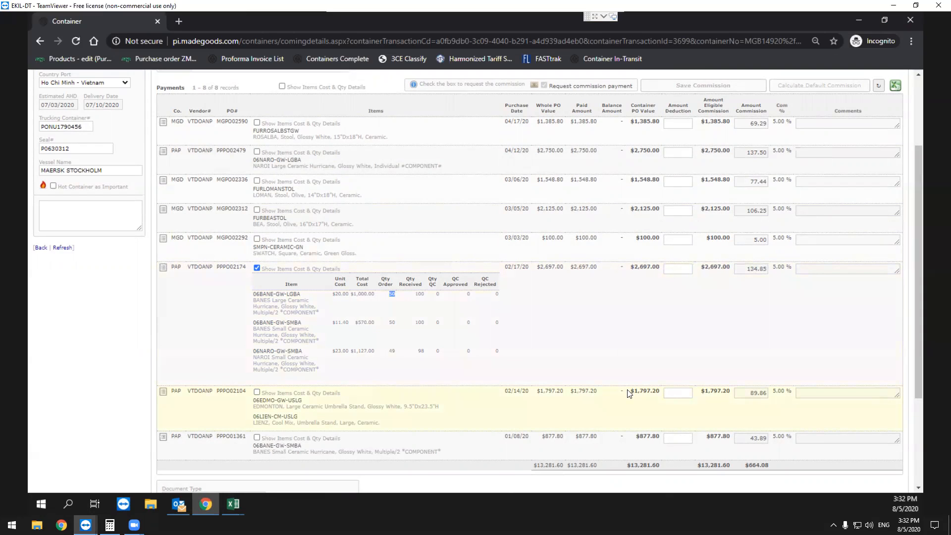
Set the amount deduction of the PAP purchase order dated 02/17/20 to 150.
left_click(598, 319)
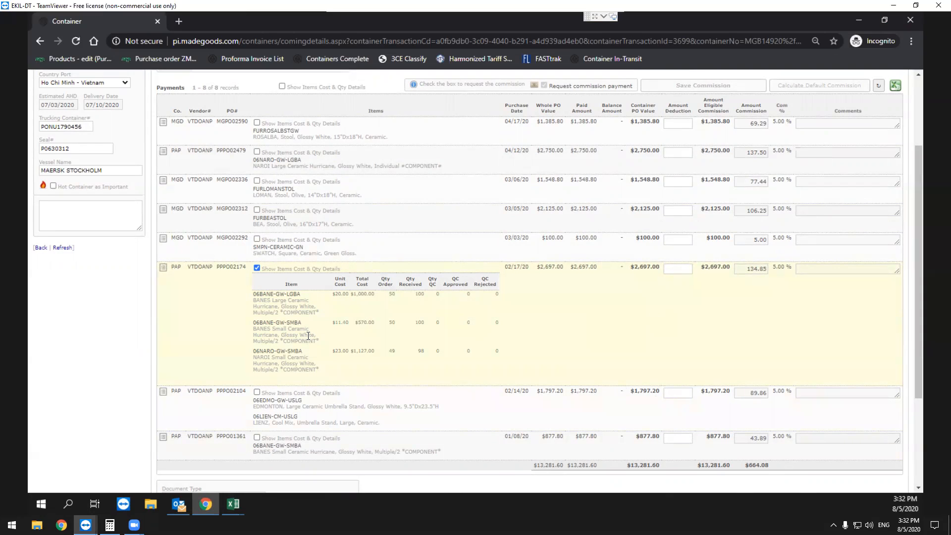
left_click(676, 269)
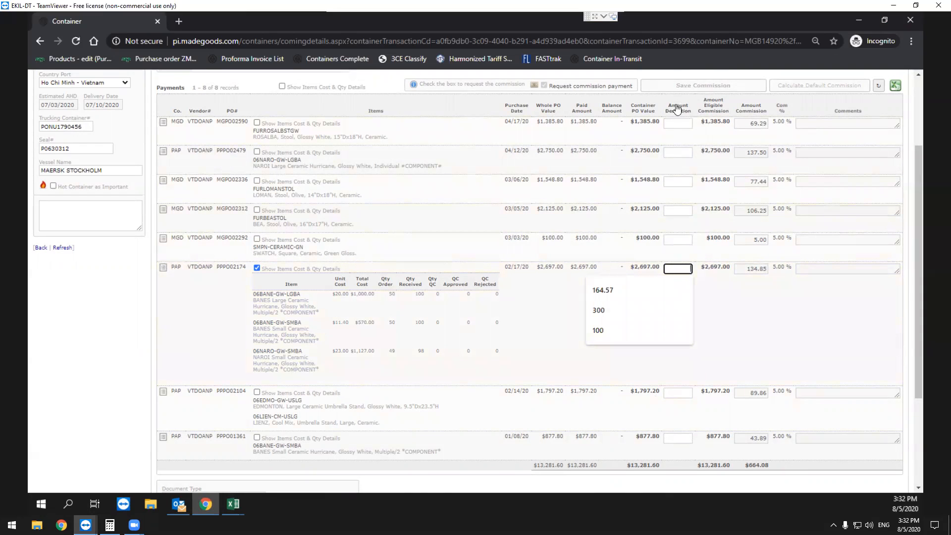
type("12")
type("0")
left_click(727, 353)
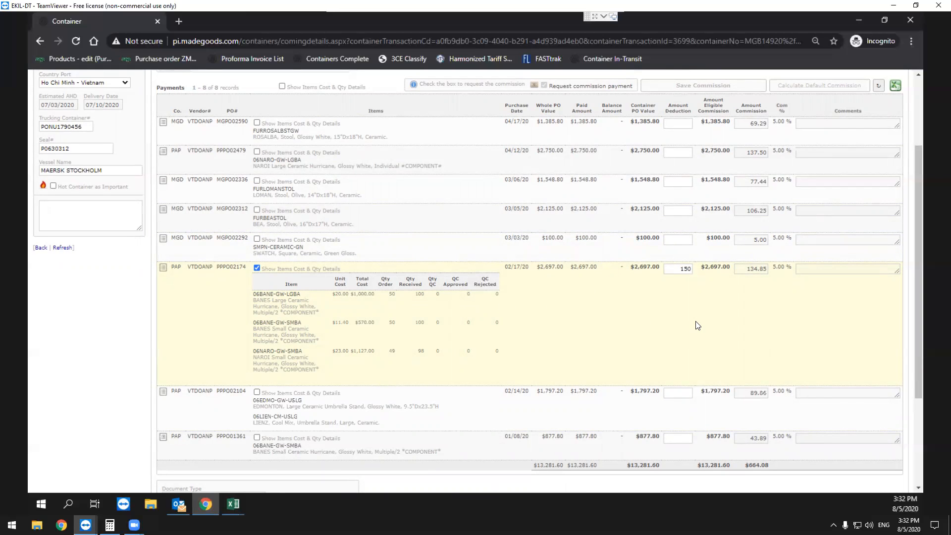
scroll(730, 332, "up", 3)
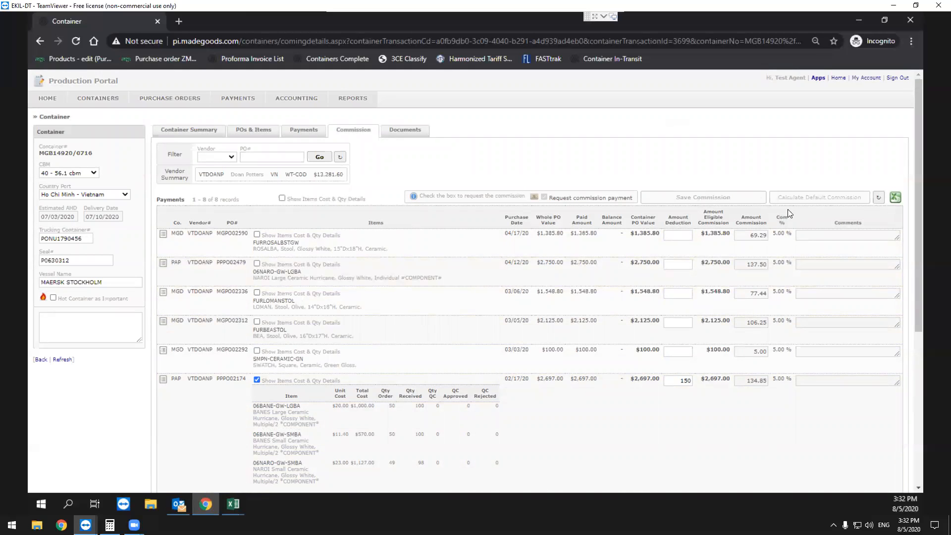
scroll(628, 425, "down", 3)
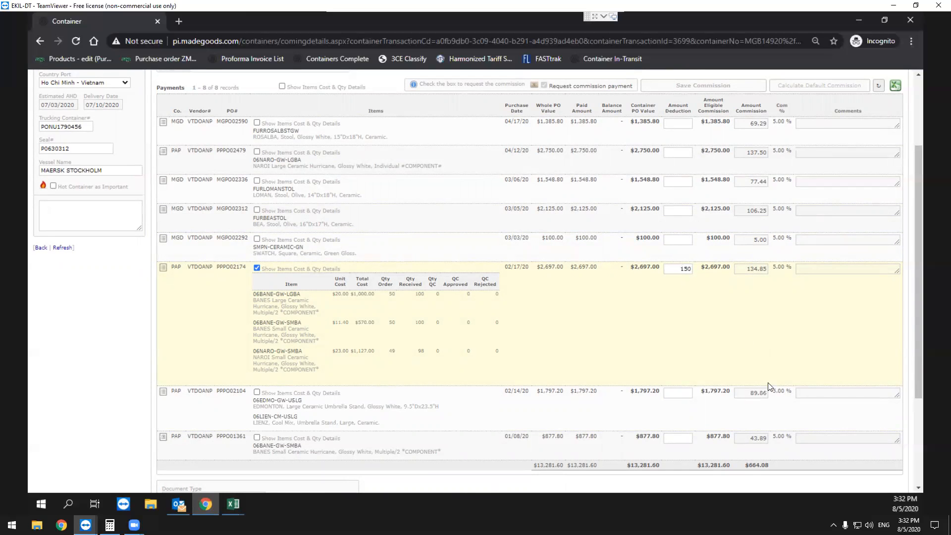
Examine the deduction, eligible commission and commission amounts of the PAP purchase order dated 02/17/20.
scroll(766, 391, "up", 3)
scroll(753, 406, "down", 3)
double_click(679, 270)
scroll(795, 266, "up", 3)
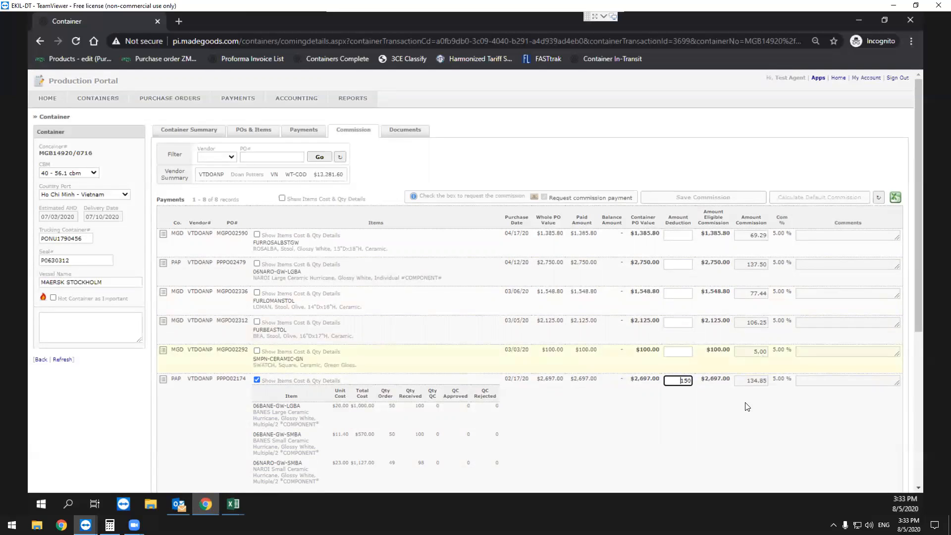
double_click(753, 383)
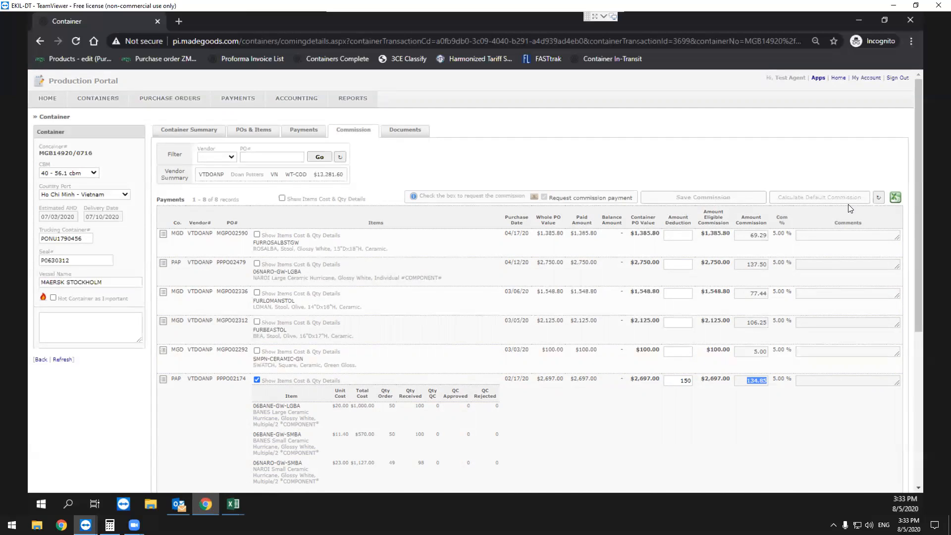
scroll(760, 257, "down", 2)
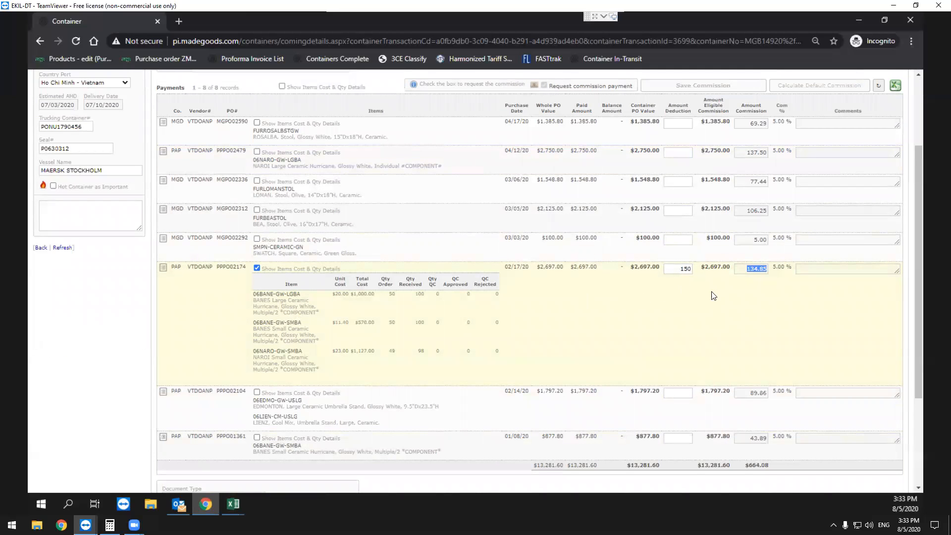
left_click(685, 271)
left_click(753, 271)
Calculate the reduced commission in Calculator by subtracting 150 from 2697 and multiplying the result by 0.05, and return to the Production Portal.
left_click(110, 525)
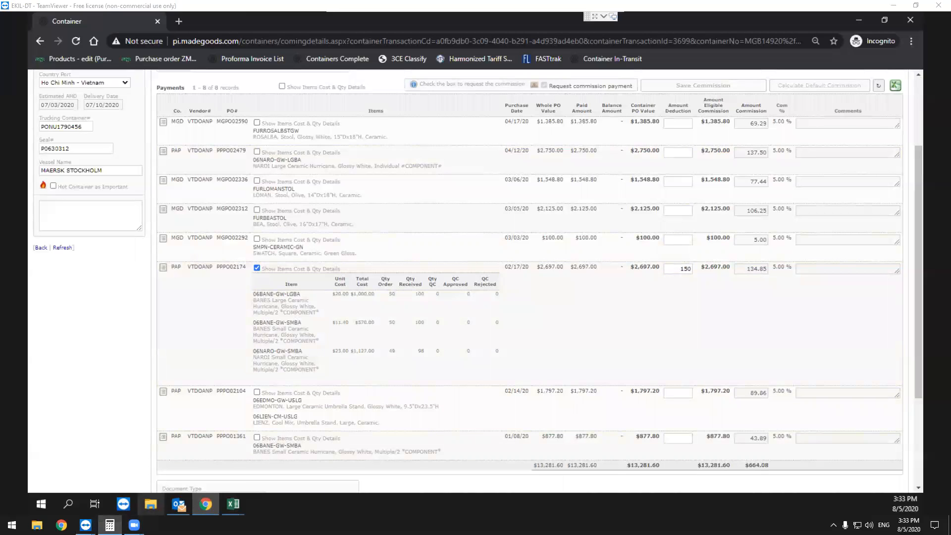
type("26")
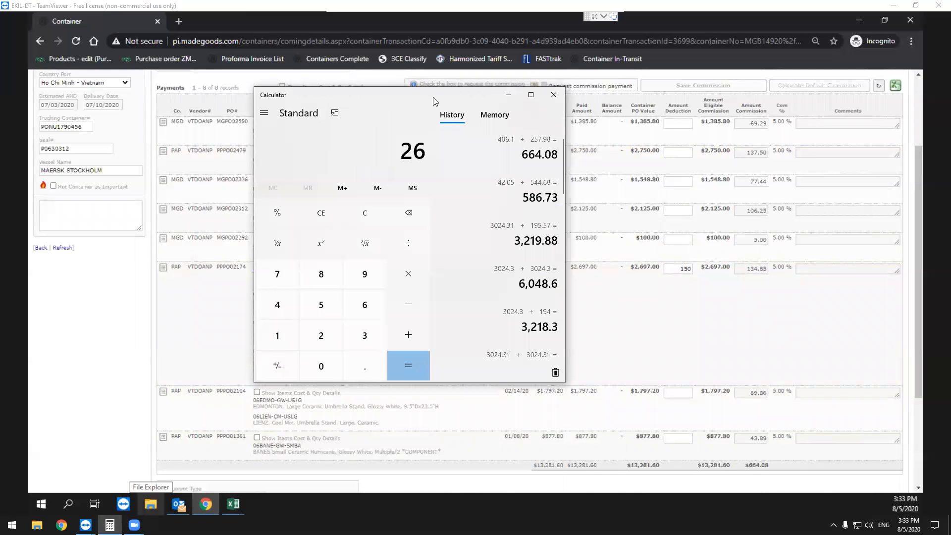
type("97.00-150")
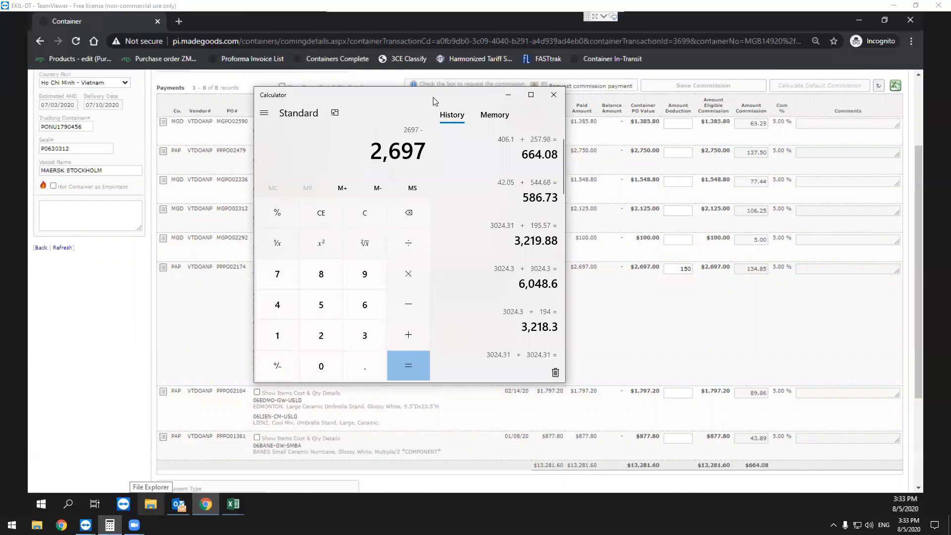
key("Return")
type("*0.05")
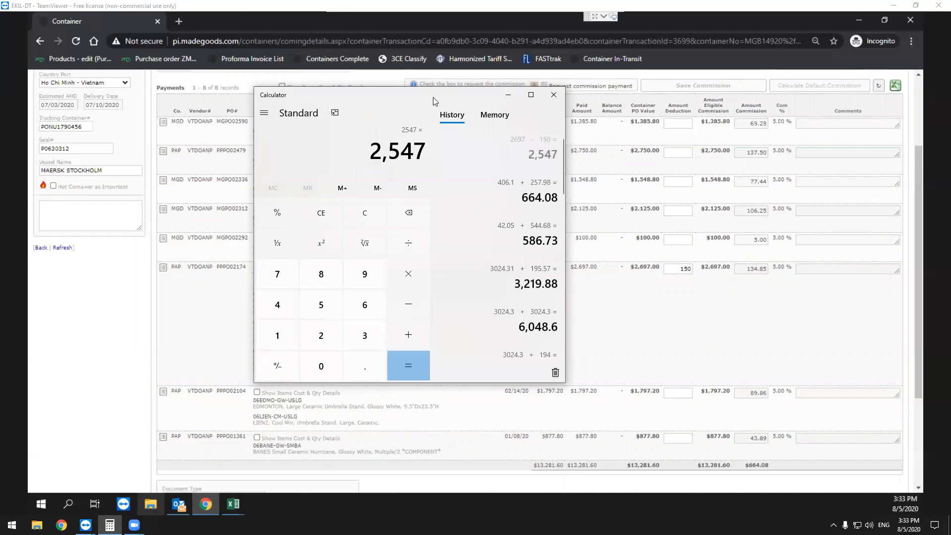
key("Return")
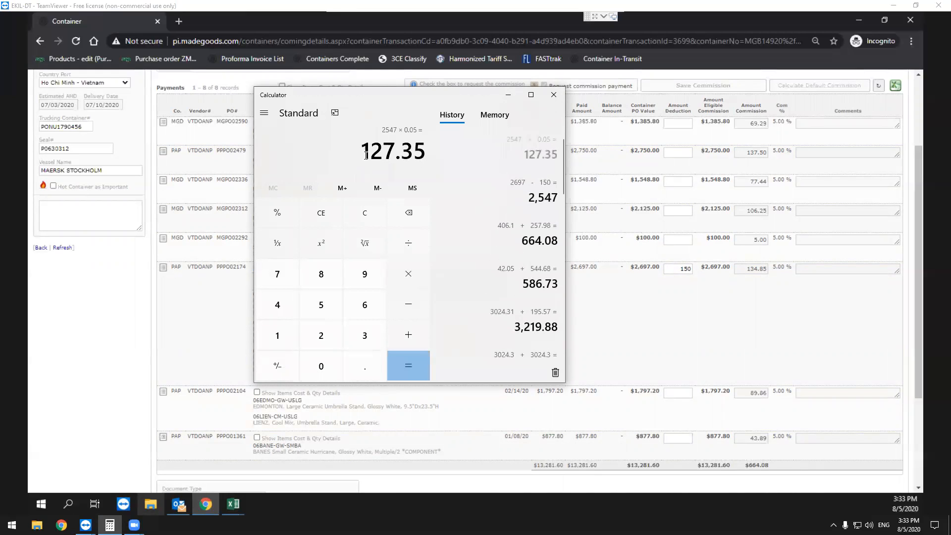
left_click_drag(361, 152, 417, 161)
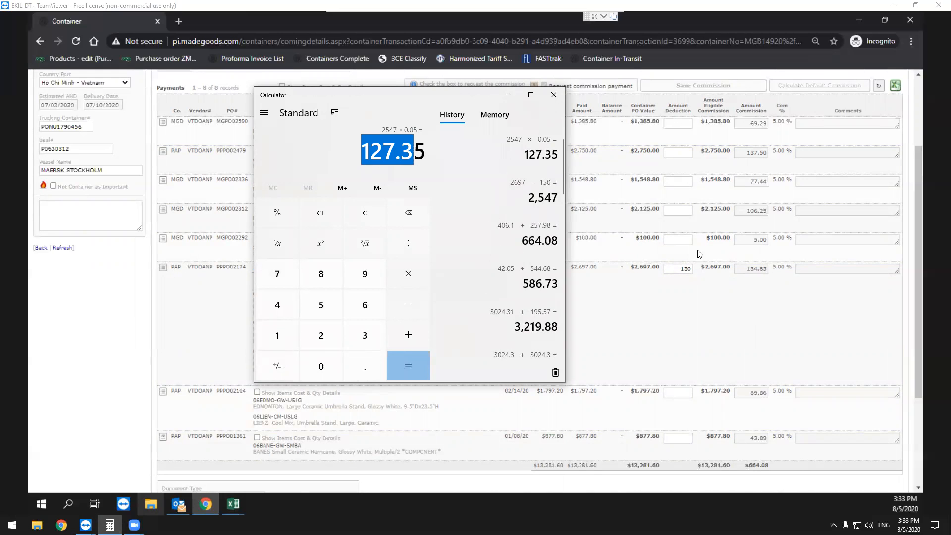
left_click(504, 99)
Examine the container's commission total, the PAP purchase order's commission amount dated 02/17/20 and the Save Commission option.
scroll(695, 276, "down", 2)
scroll(689, 290, "up", 2)
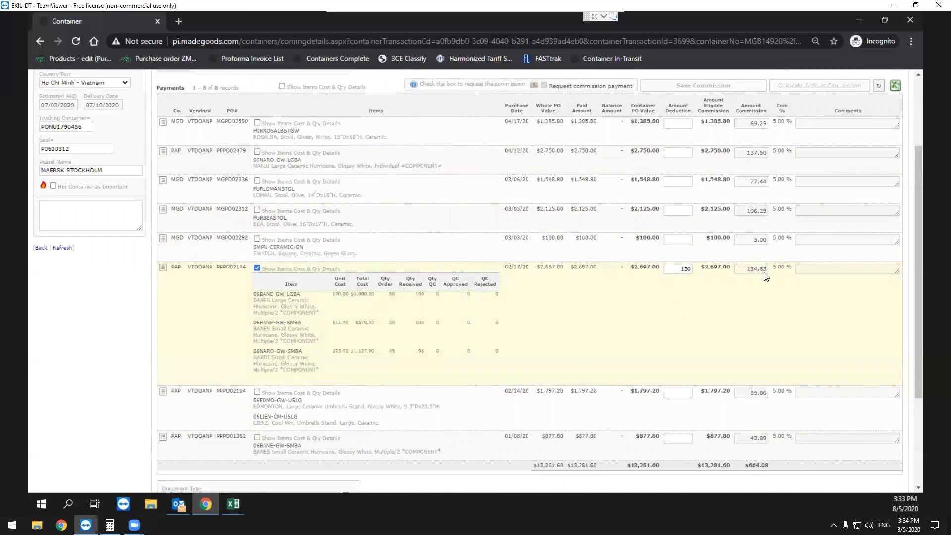
scroll(748, 320, "down", 3)
double_click(757, 323)
scroll(745, 332, "up", 5)
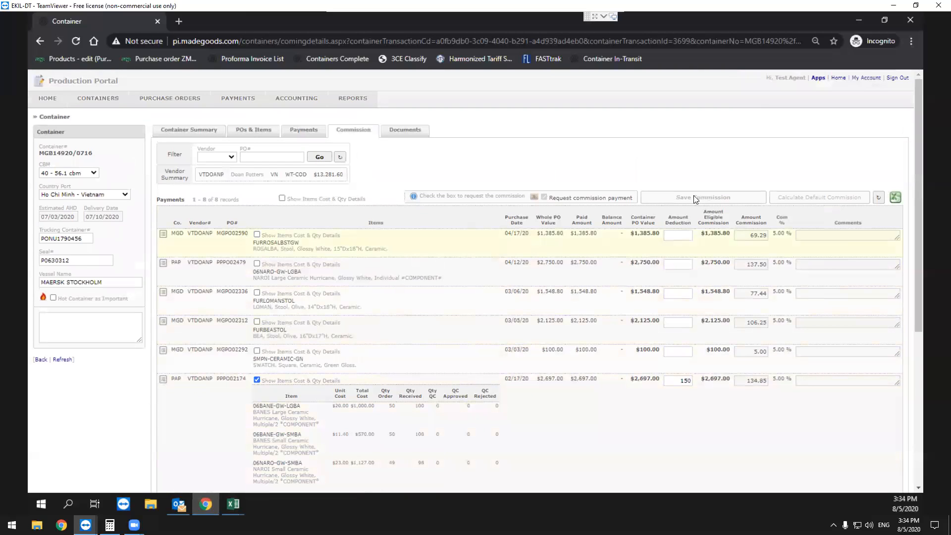
scroll(701, 198, "down", 5)
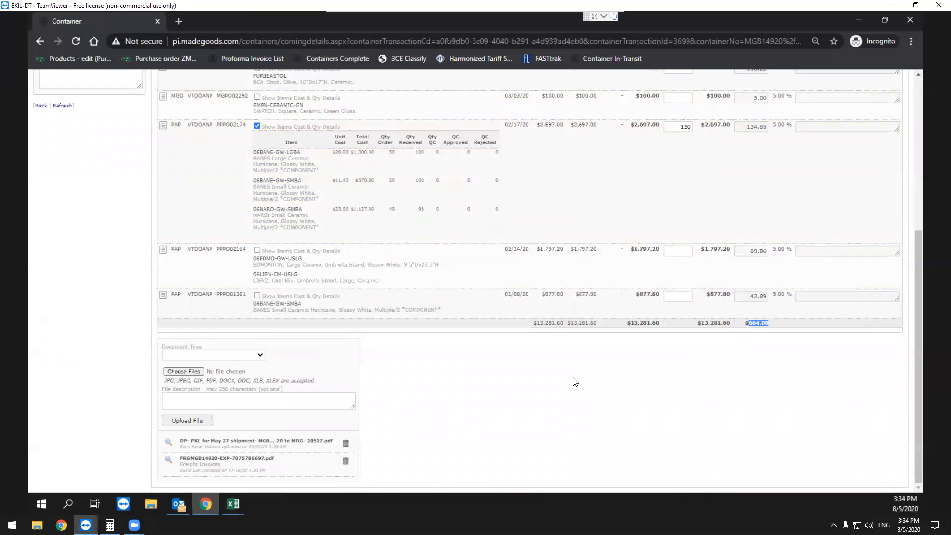
scroll(771, 337, "up", 5)
scroll(758, 243, "down", 1)
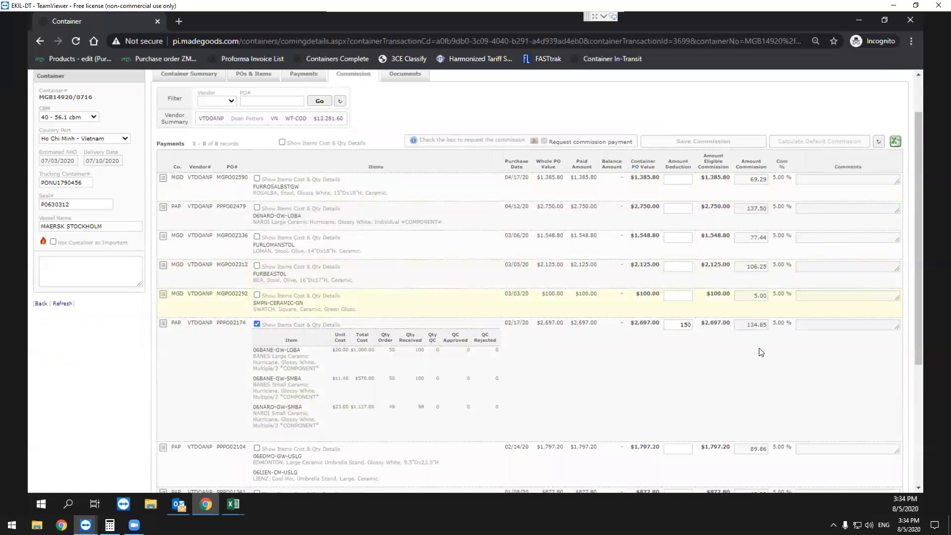
scroll(760, 361, "down", 1)
scroll(733, 197, "up", 2)
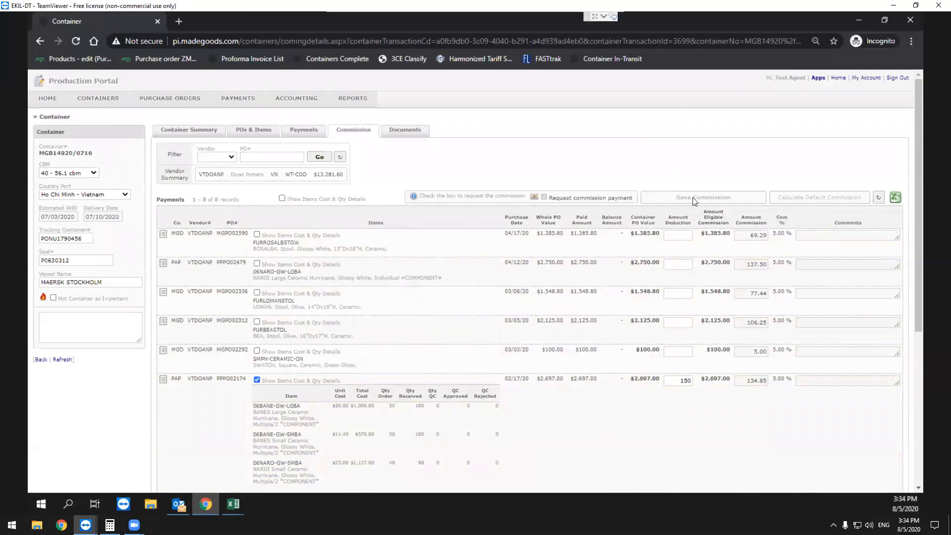
scroll(570, 360, "down", 3)
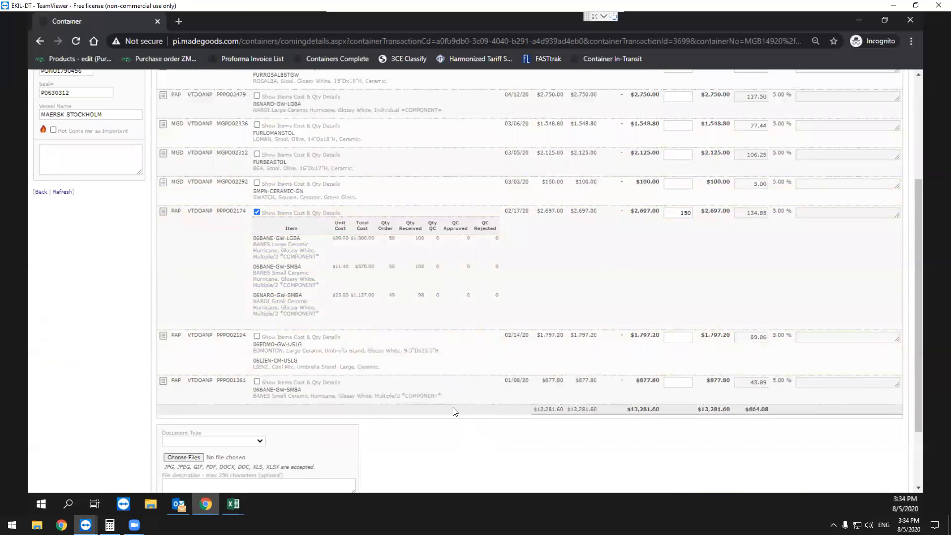
Compare the portal's commission total with the 406.1 + 257.98 sum in the Calculator history.
left_click(110, 525)
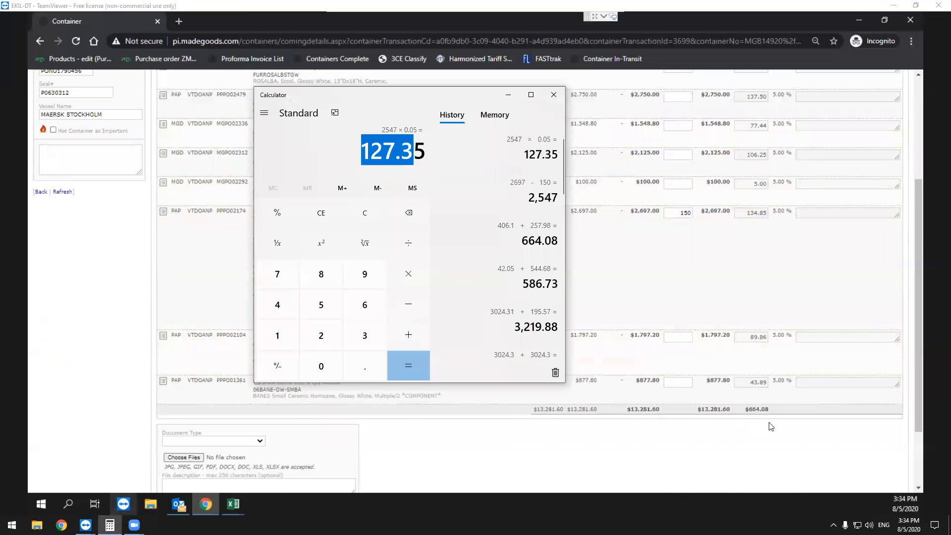
left_click(769, 424)
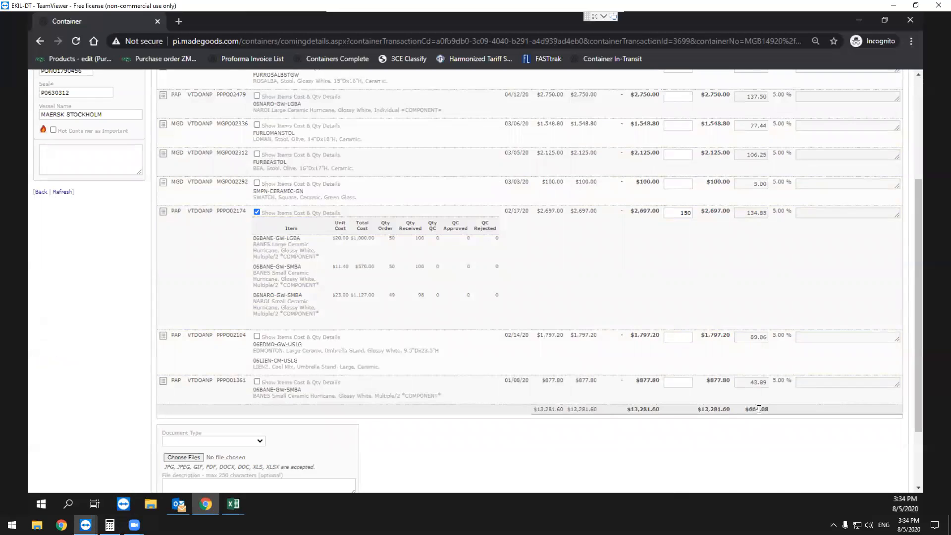
scroll(763, 391, "up", 3)
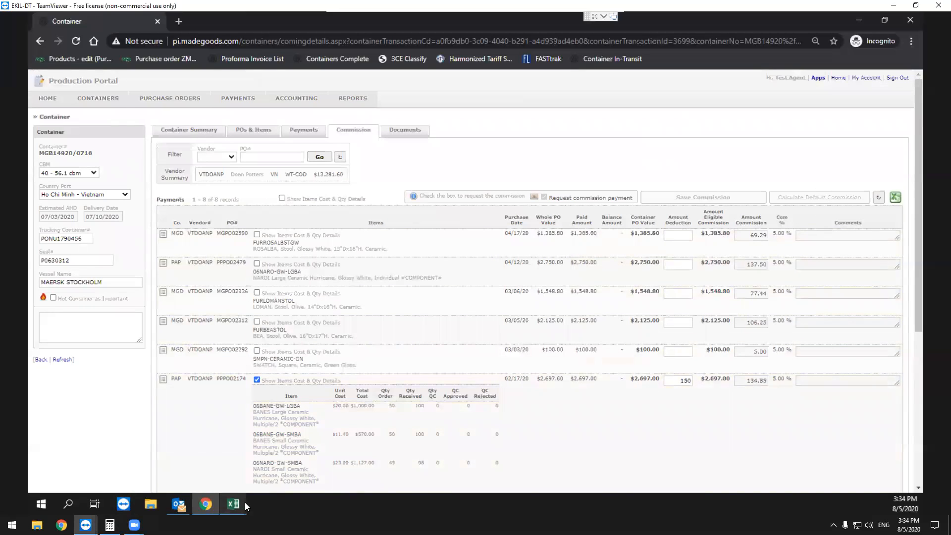
scroll(743, 386, "down", 5)
double_click(766, 322)
mouse_move(232, 505)
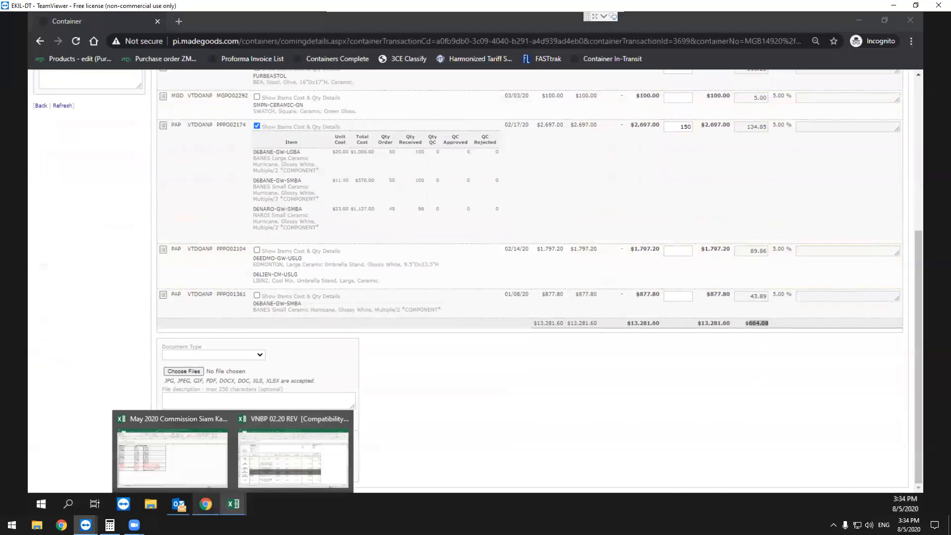
left_click(110, 525)
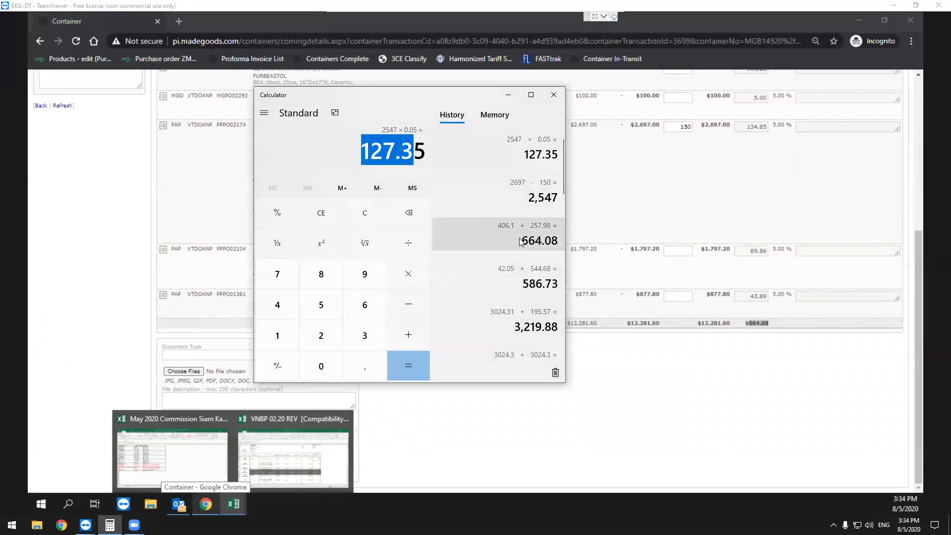
left_click_drag(521, 241, 559, 241)
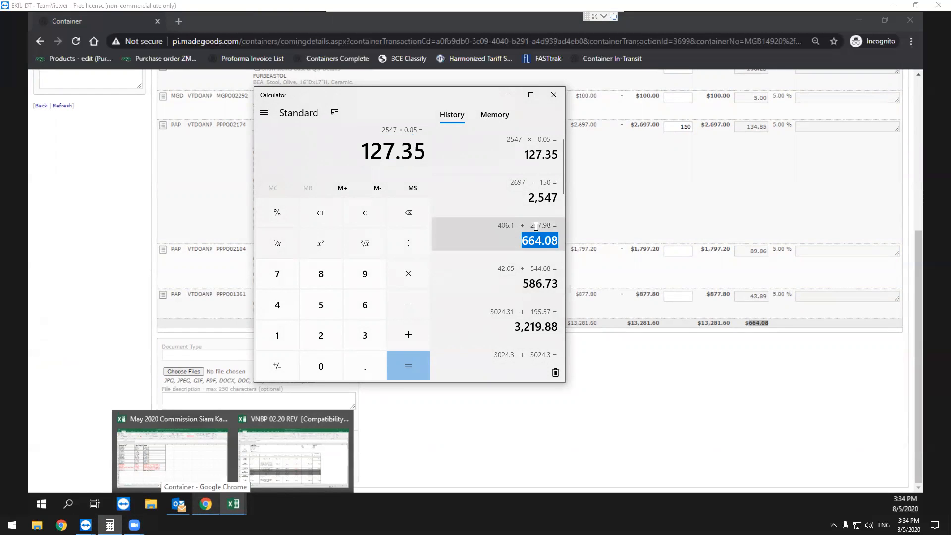
left_click(694, 365)
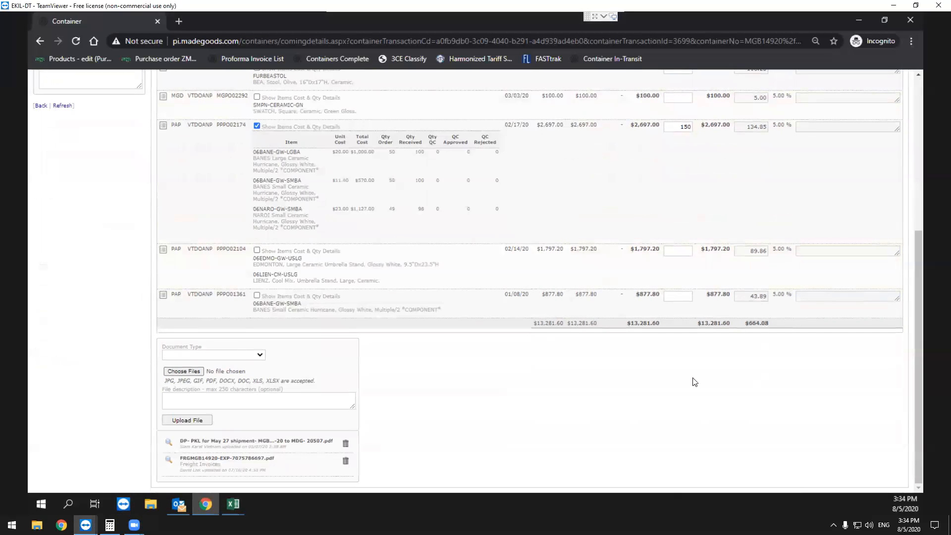
Try to request the commission payment for the container, and turn off the item cost and quantity details of the 02/17/20 purchase order.
scroll(322, 269, "up", 5)
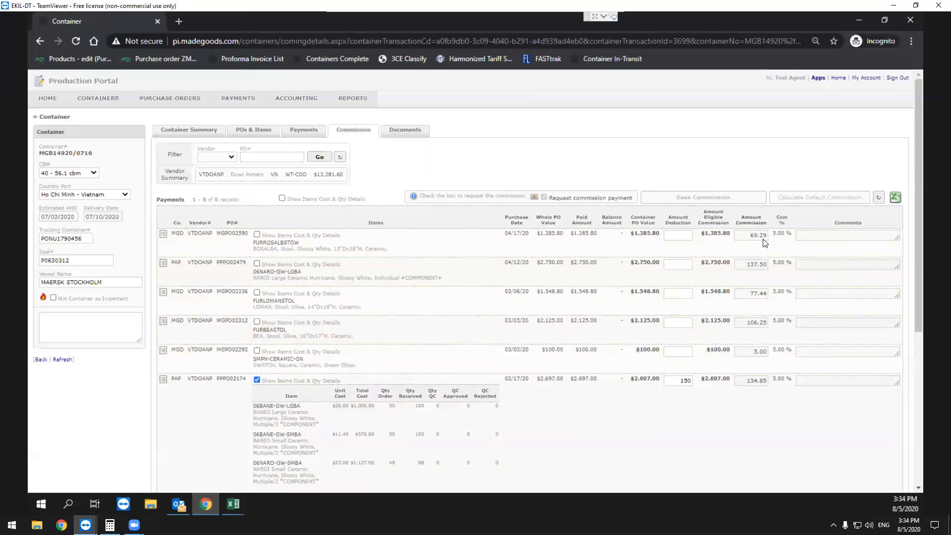
scroll(776, 300, "down", 3)
scroll(760, 400, "up", 3)
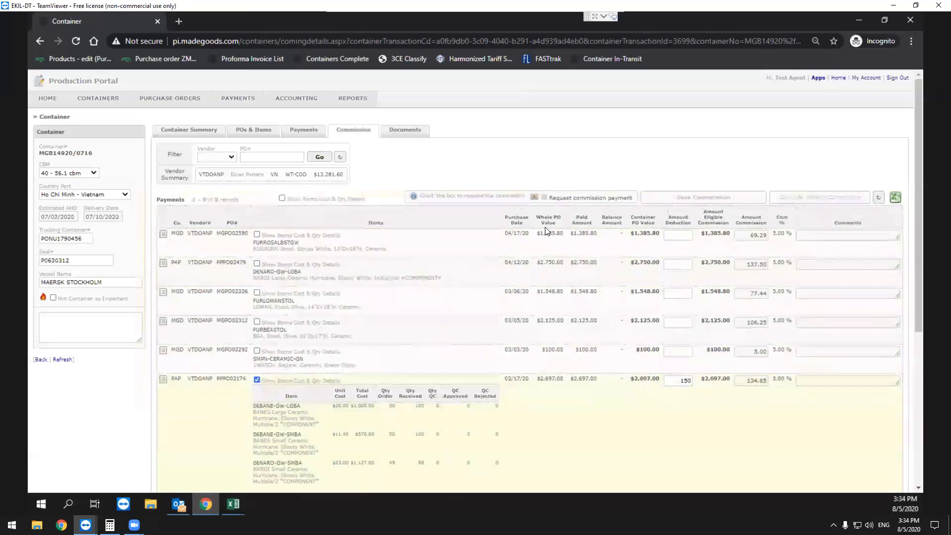
left_click(544, 198)
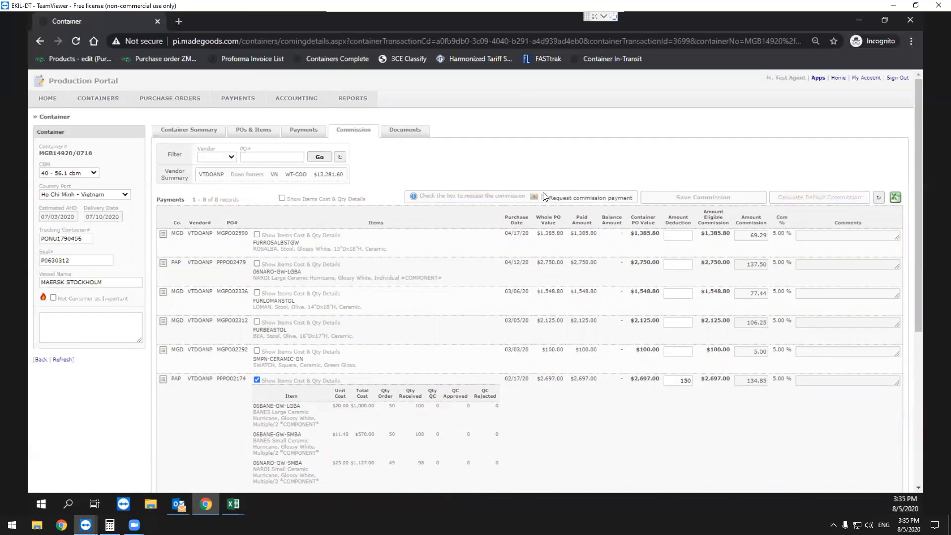
left_click(257, 380)
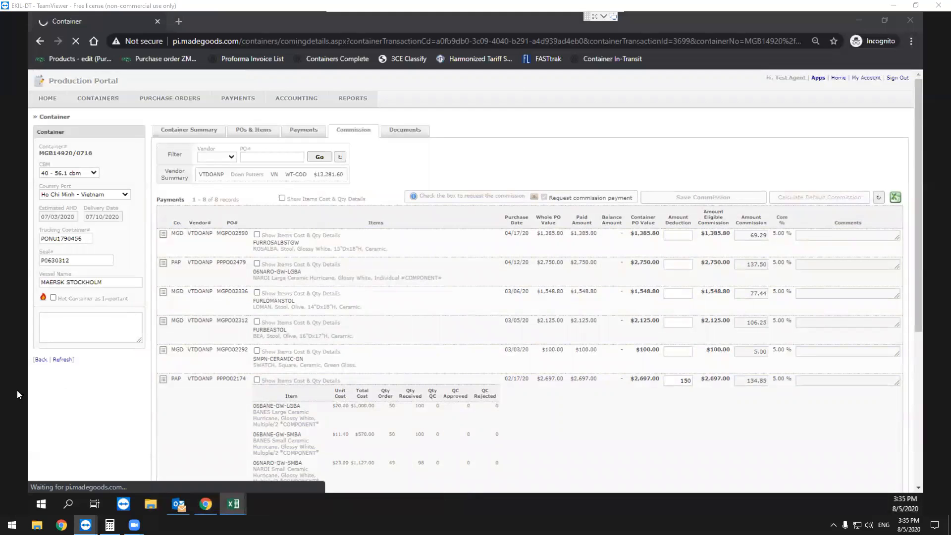
Search the in-transit vendor containers for mgb10320 and open the payments of container MGB10320/0708.
left_click(578, 166)
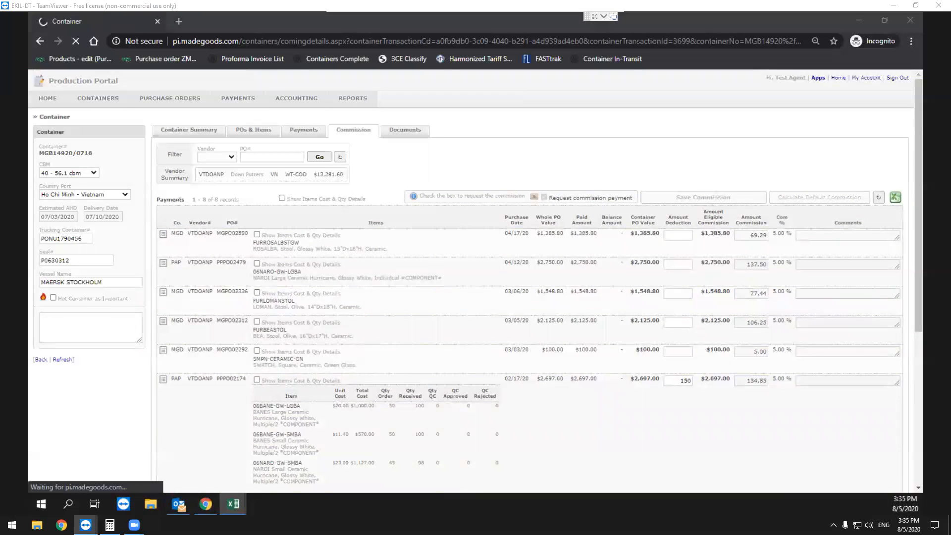
left_click(127, 128)
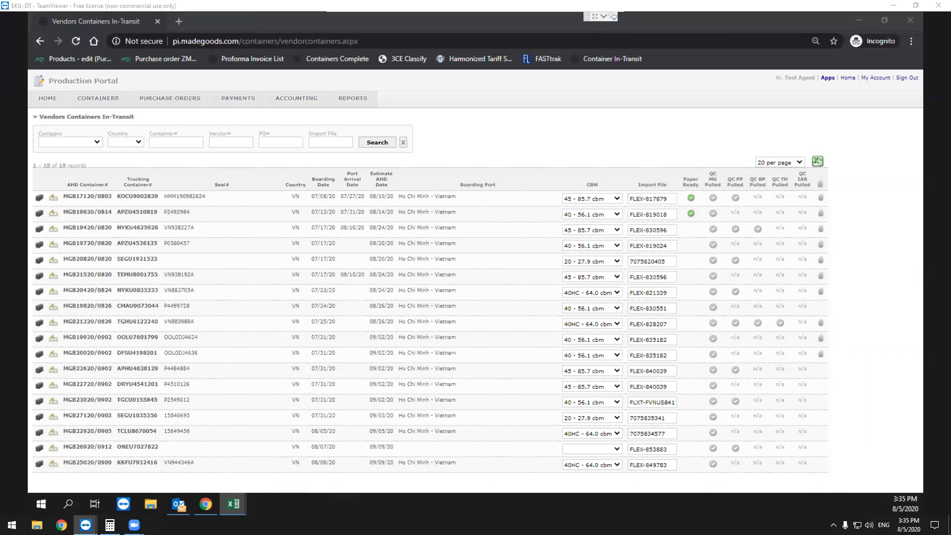
left_click(200, 144)
type("mgb10320")
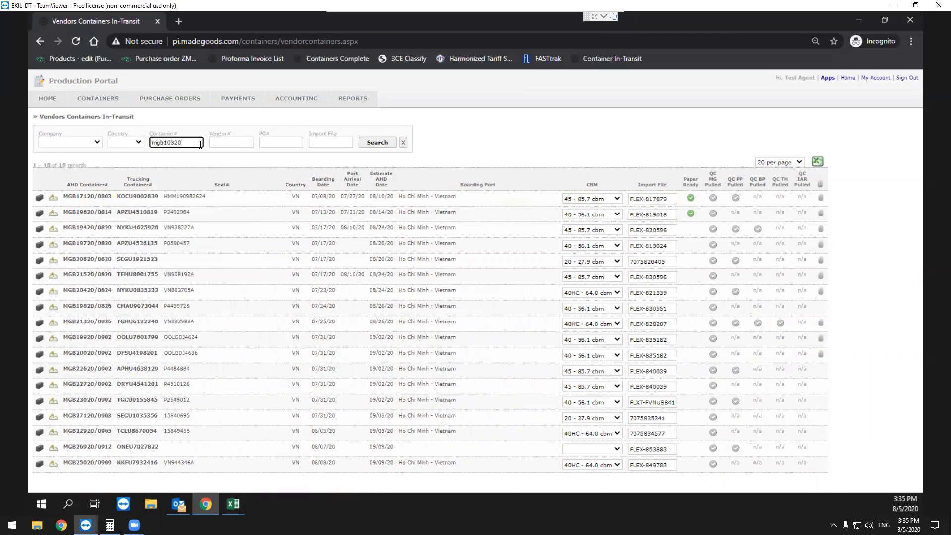
key("Return")
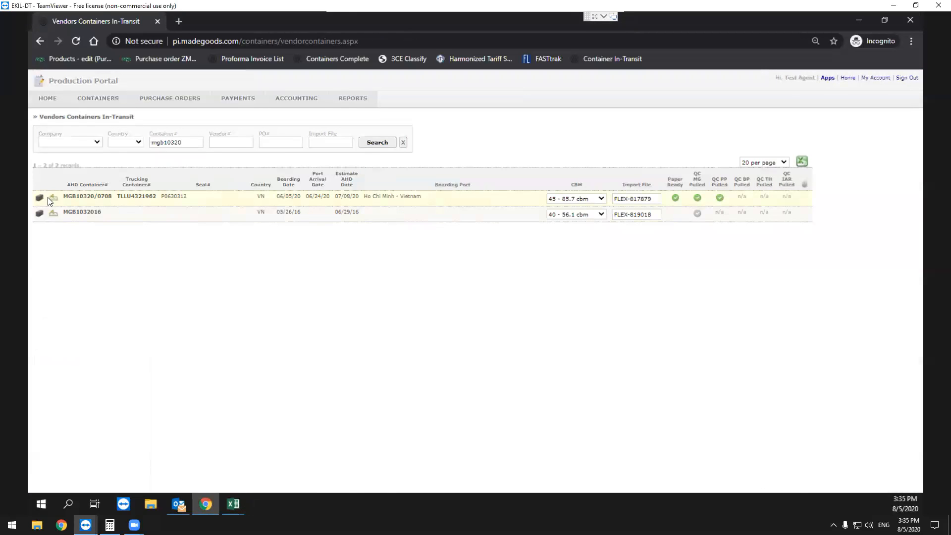
left_click(54, 199)
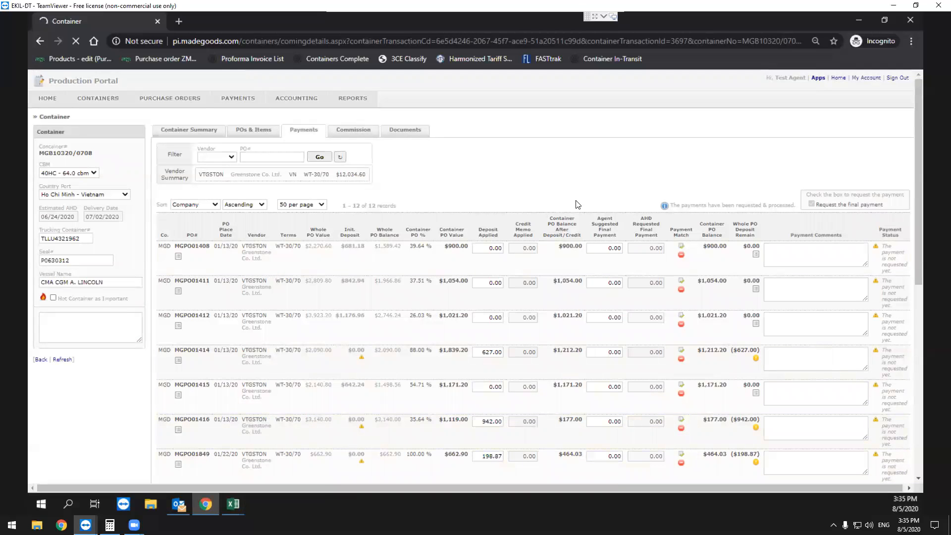
Find the Greenstone commission for MGB161/20 on the MG sheet of VNBP 02.20 REV and enter 326.97 as the first addend in Calculator.
left_click(233, 503)
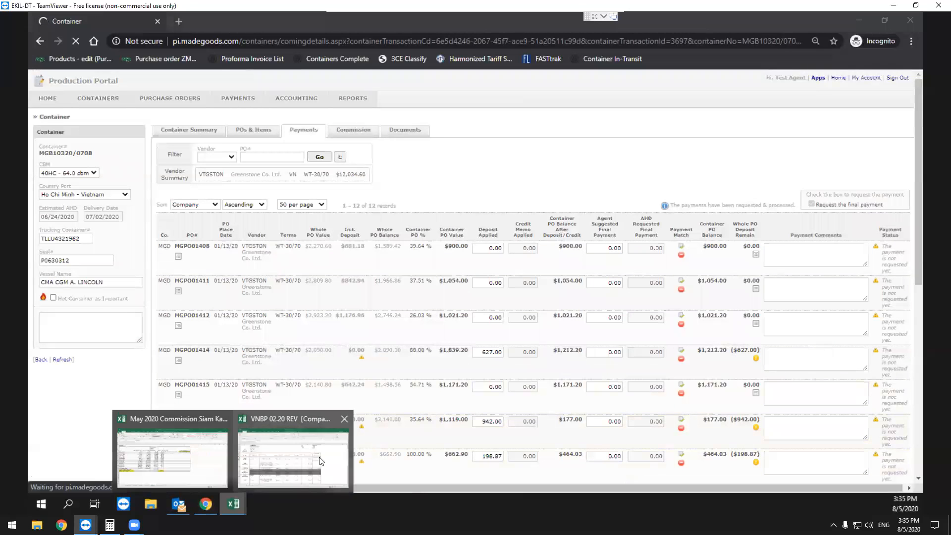
left_click(288, 459)
scroll(382, 388, "down", 6)
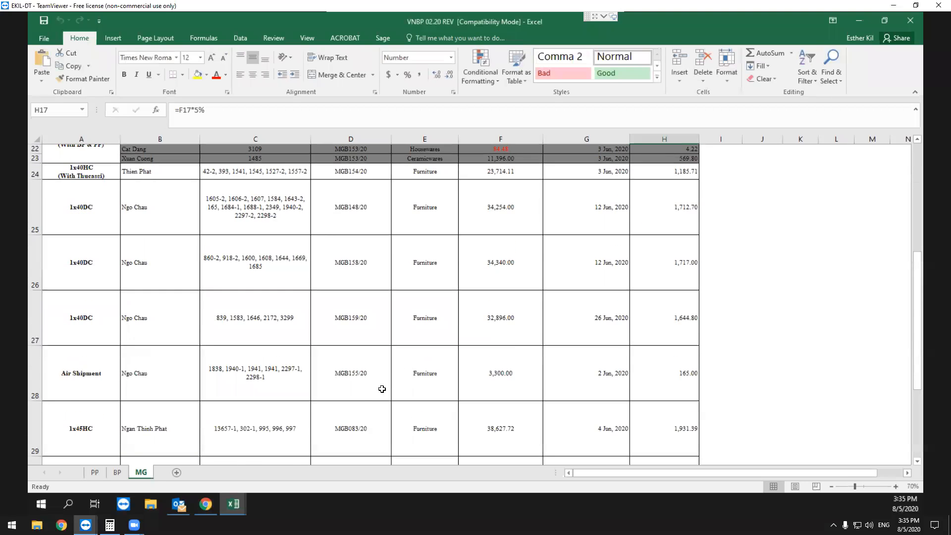
scroll(382, 389, "down", 4)
scroll(385, 356, "up", 1)
left_click_drag(350, 228, 425, 227)
left_click_drag(656, 214, 658, 227)
left_click(658, 226)
left_click(109, 524)
type("326.97+")
left_click(675, 255)
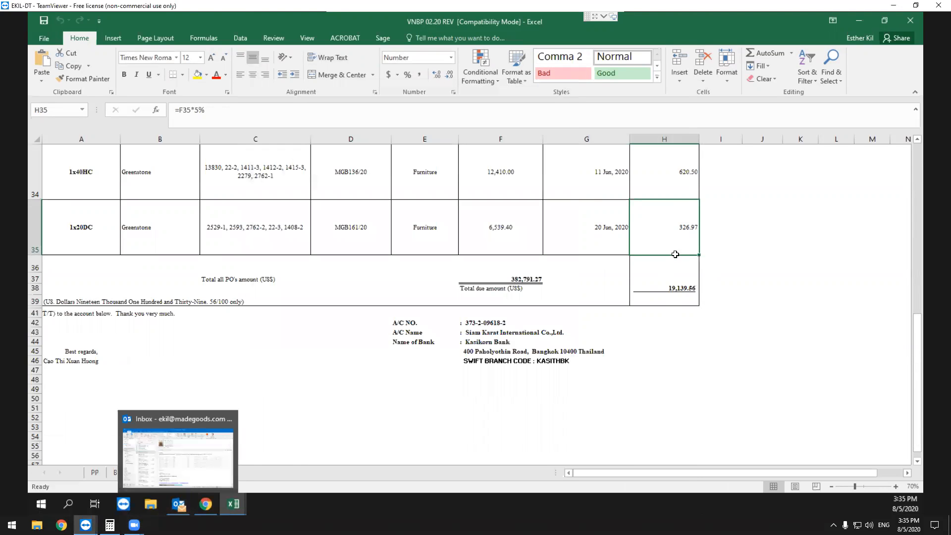
Find the Greenstone commission for MGB103/20 on the PP sheet and add 42.05 to the 326.97 in Calculator.
left_click(719, 300)
left_click(99, 440)
left_click(117, 472)
left_click(95, 473)
scroll(253, 409, "down", 1)
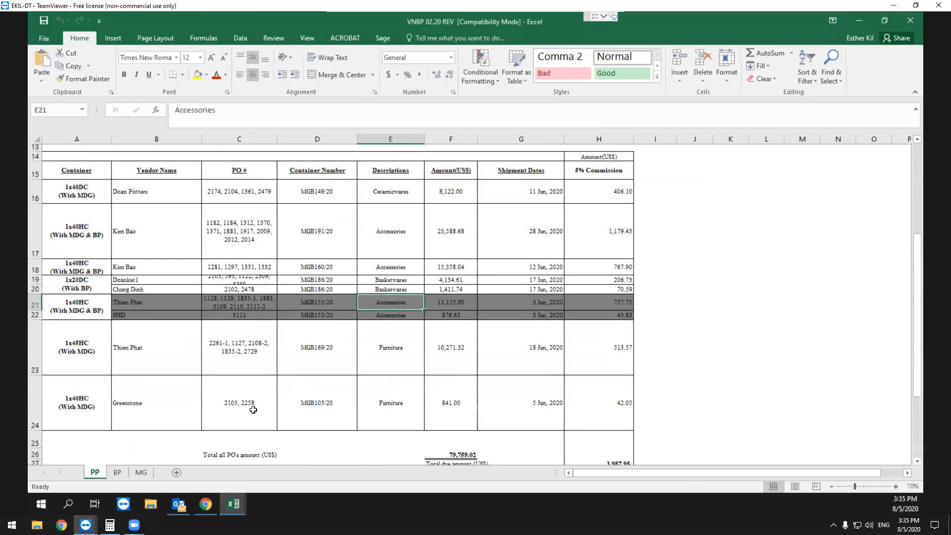
scroll(253, 410, "down", 3)
scroll(238, 396, "up", 1)
left_click_drag(582, 260, 341, 244)
left_click(110, 525)
type("42.05")
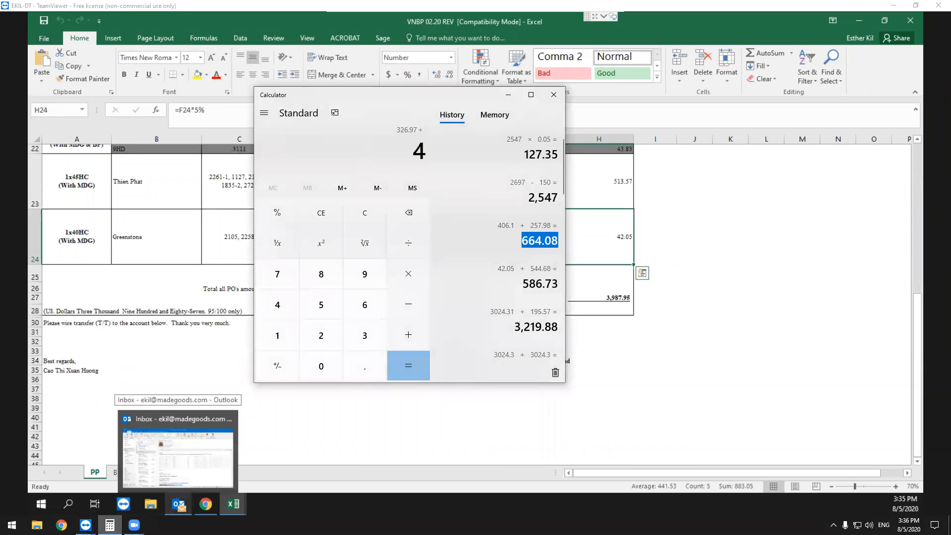
key("Return")
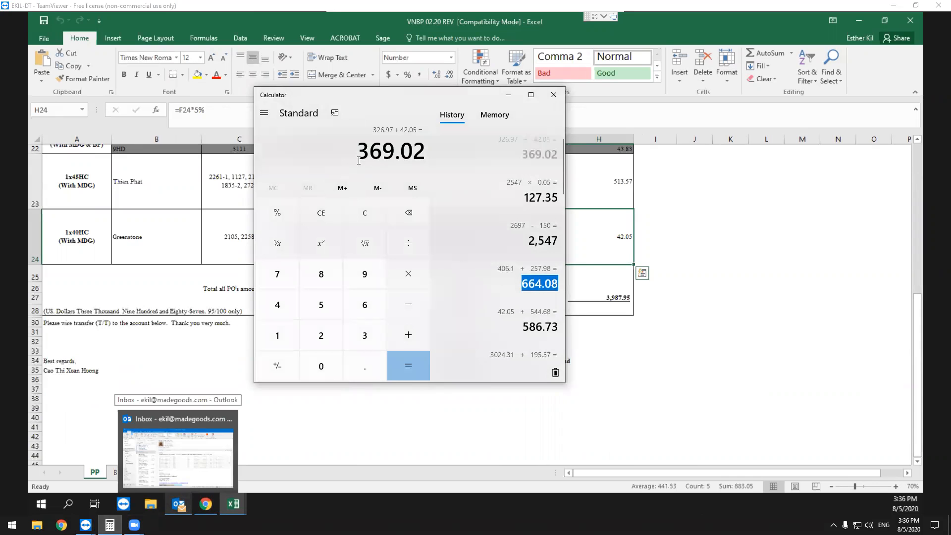
left_click_drag(395, 152, 361, 154)
Check the BP and MG sheets for MGB103/20 and select its Greenstone entry from the PO numbers to the commission on the MG sheet.
left_click(781, 220)
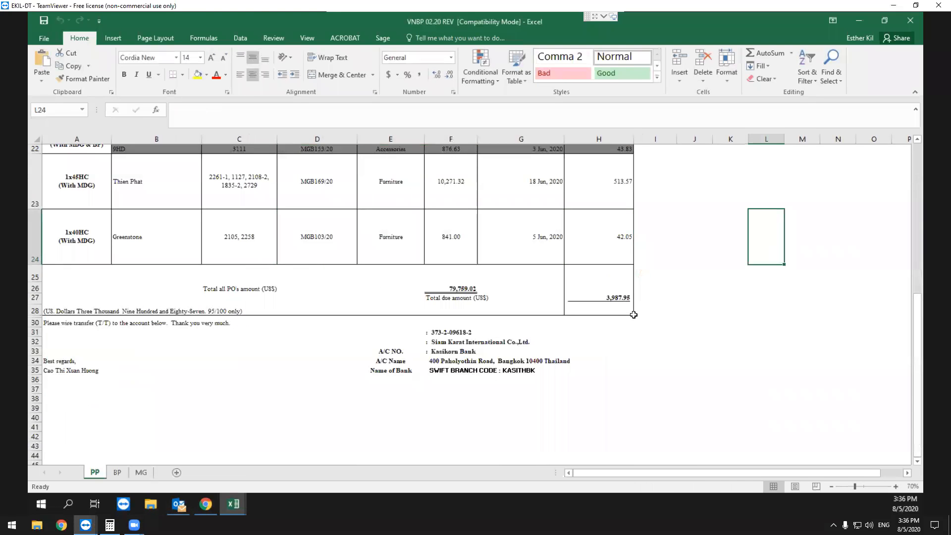
left_click(116, 474)
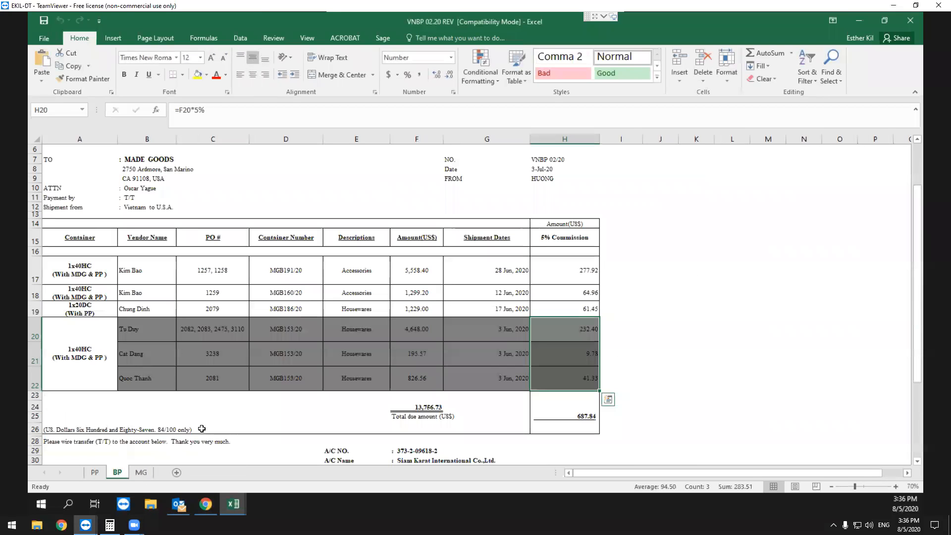
left_click(147, 474)
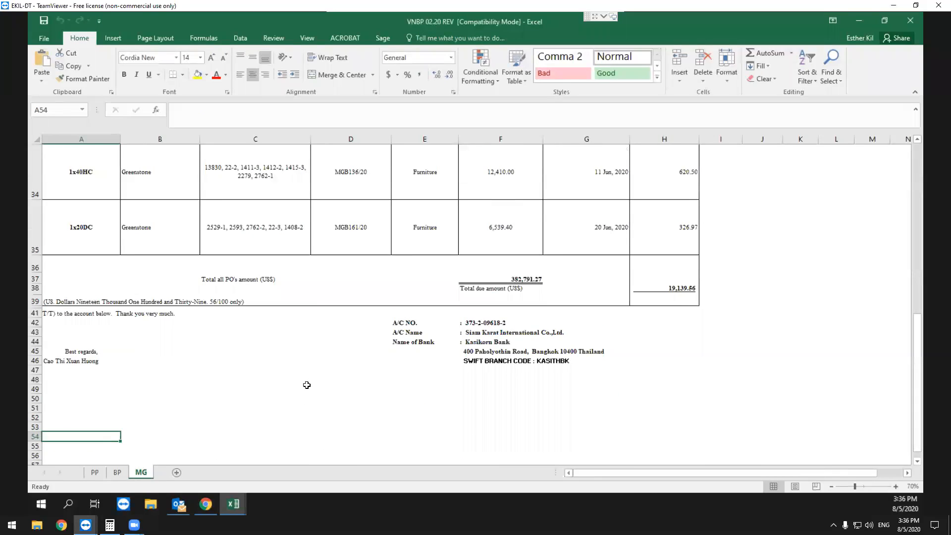
scroll(308, 385, "up", 1)
left_click_drag(666, 389, 384, 390)
scroll(417, 386, "up", 1)
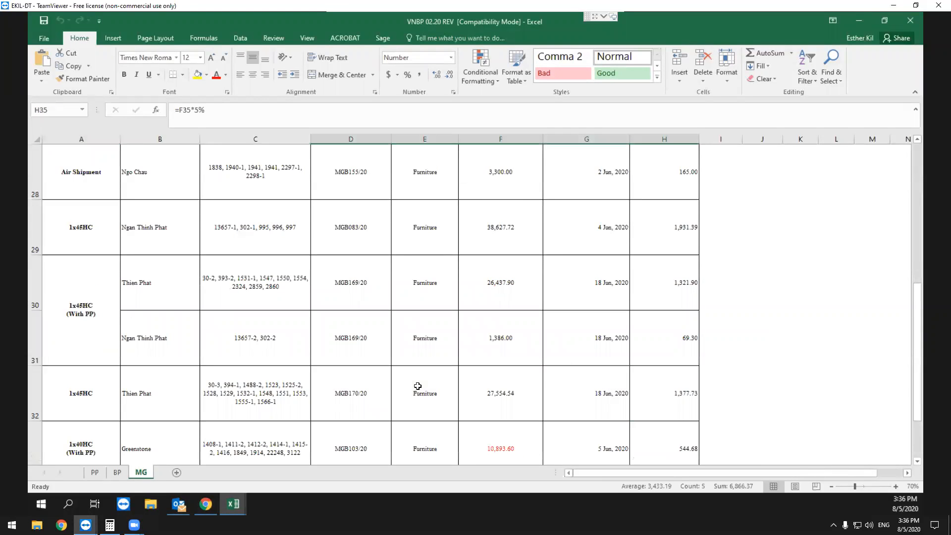
scroll(418, 386, "up", 5)
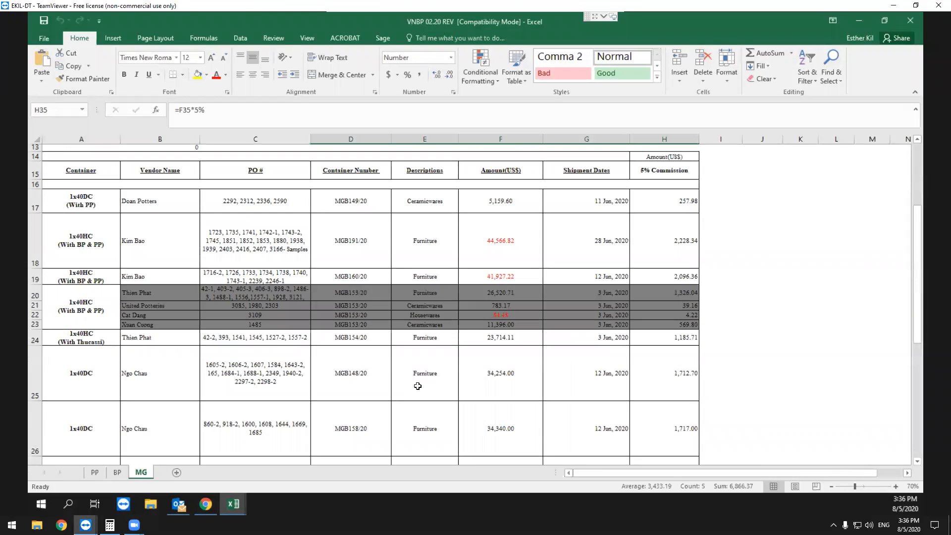
scroll(418, 386, "down", 5)
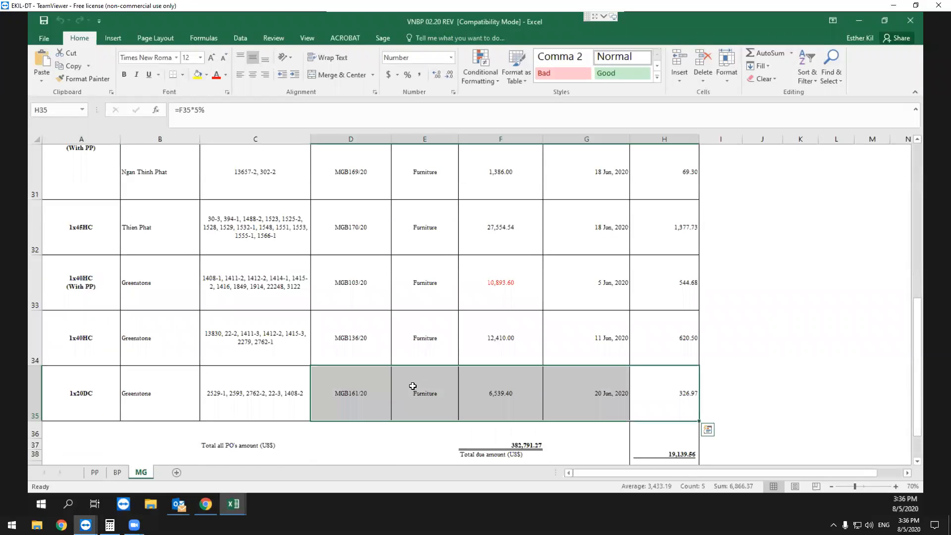
left_click(260, 395)
left_click_drag(652, 290, 282, 291)
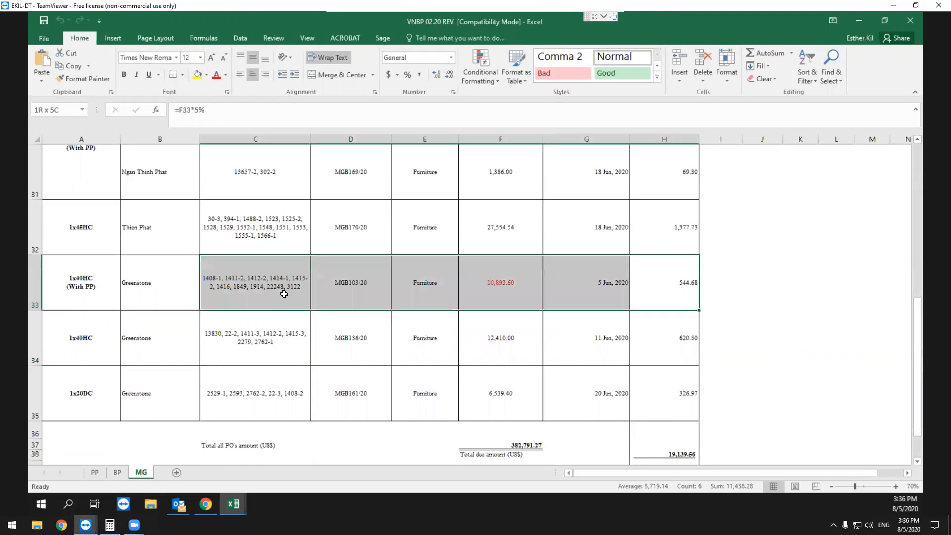
Start a new sum in Calculator with the MG sheet commission of 544.68 as the first addend.
left_click(110, 524)
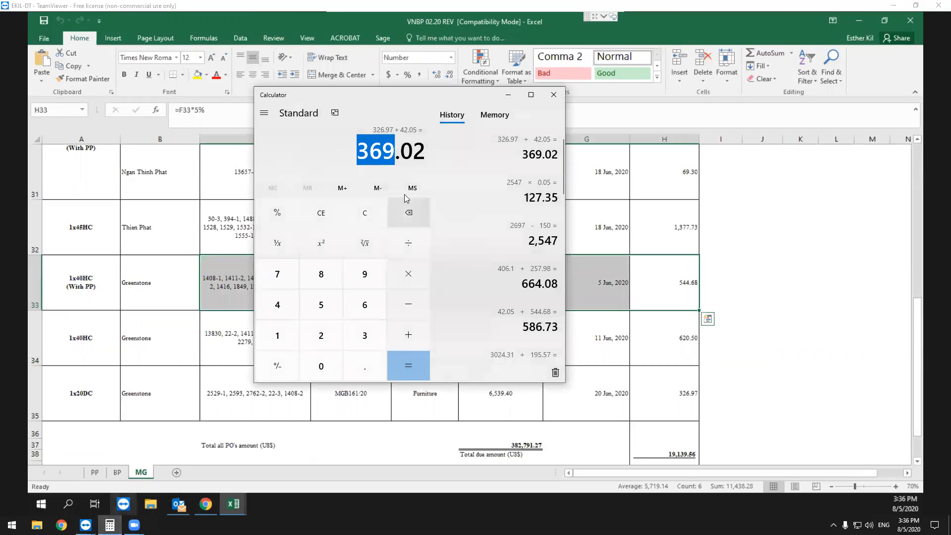
left_click(373, 153)
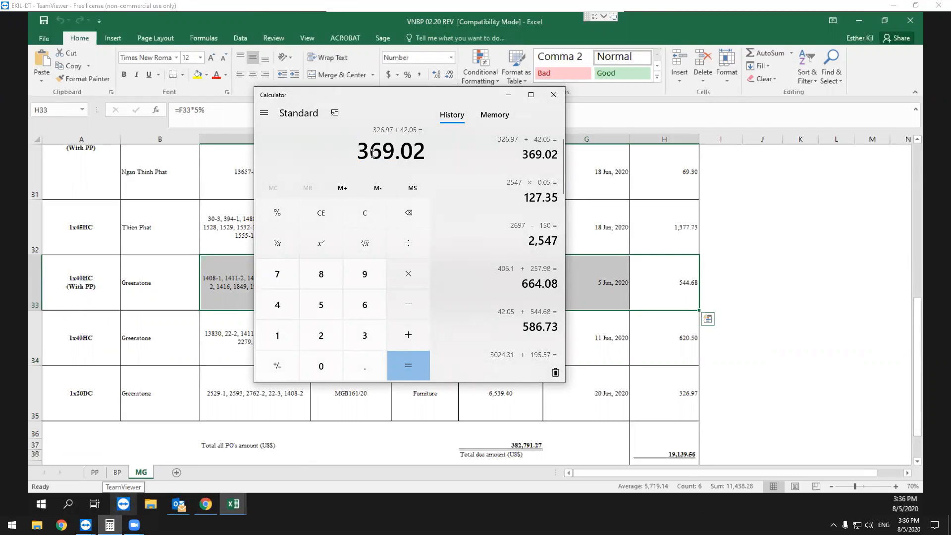
key("Return")
type("544.68")
key("plus")
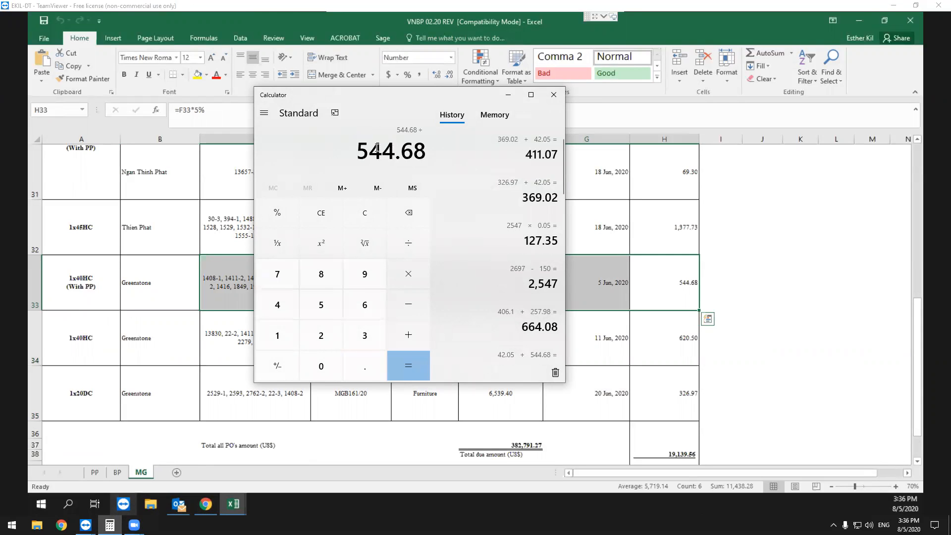
Return to the MGB103/20 commission on the PP sheet and add its 42.05 to the 544.68 in Calculator.
left_click(196, 303)
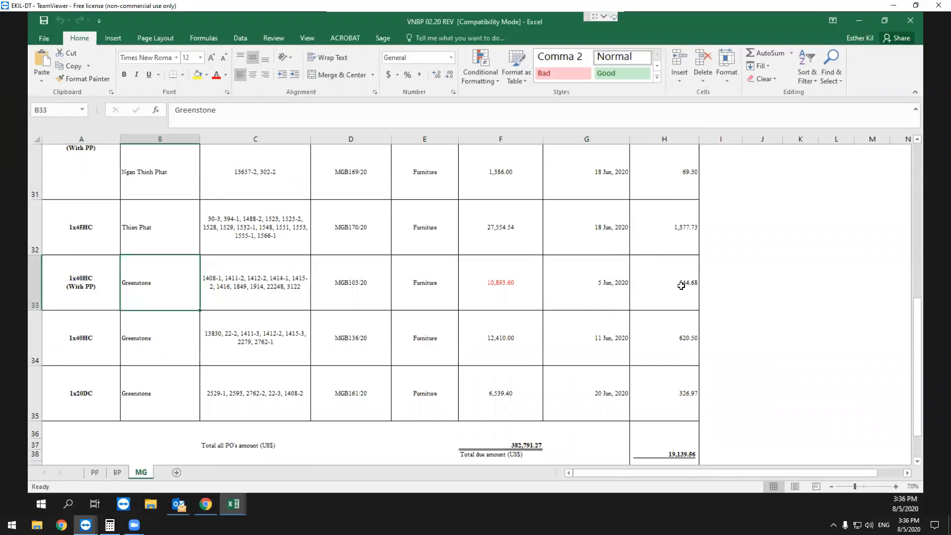
left_click(94, 472)
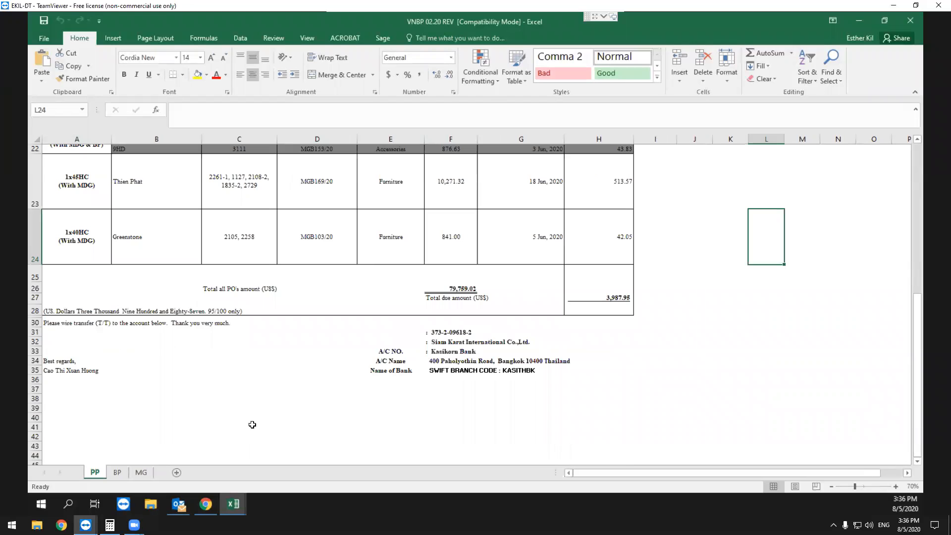
left_click(109, 525)
type("42.05")
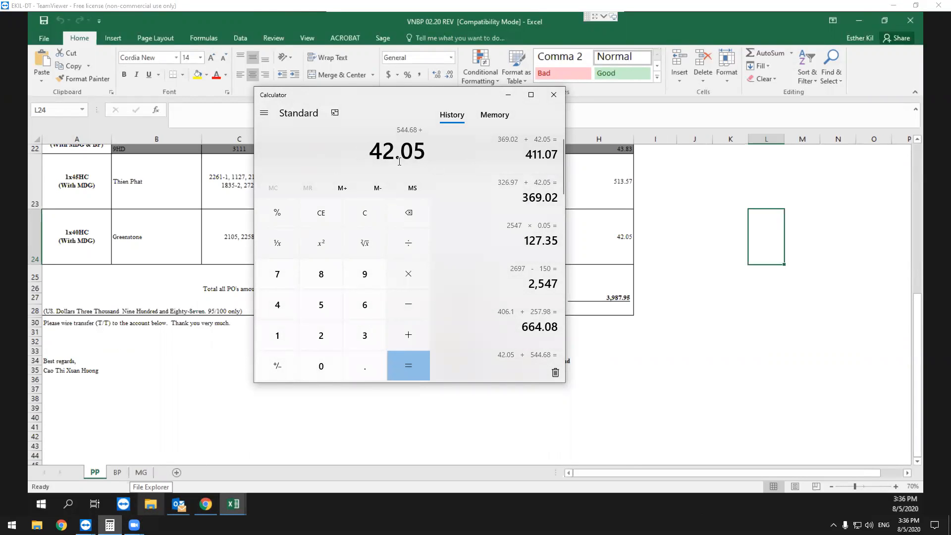
key("Return")
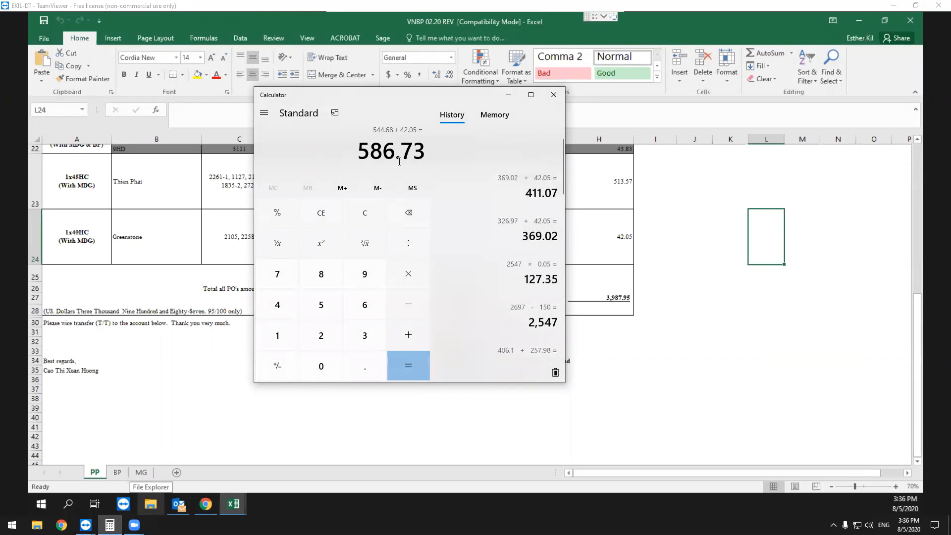
left_click_drag(359, 150, 424, 151)
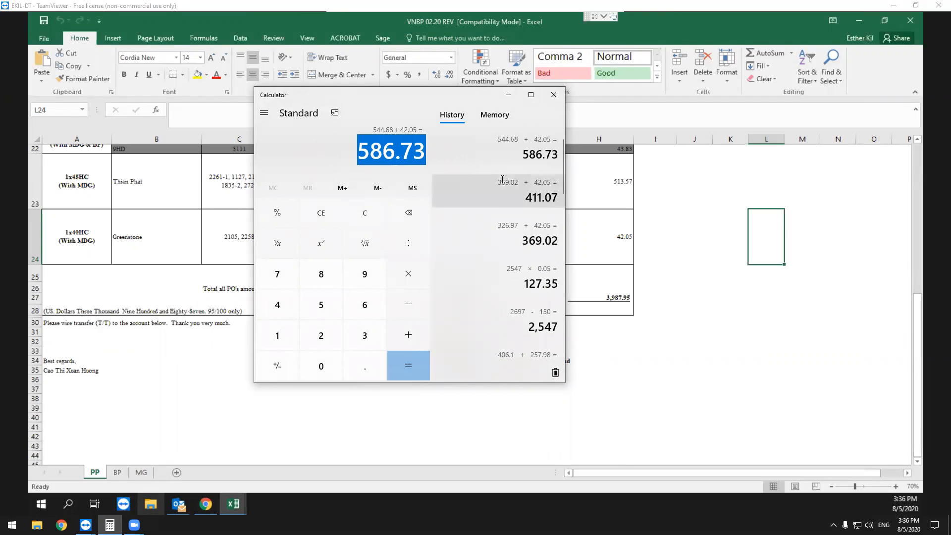
Switch to the Production Portal, show the item cost and quantity details of the 06/03/20 purchase order, and examine its two mold fees.
left_click(778, 255)
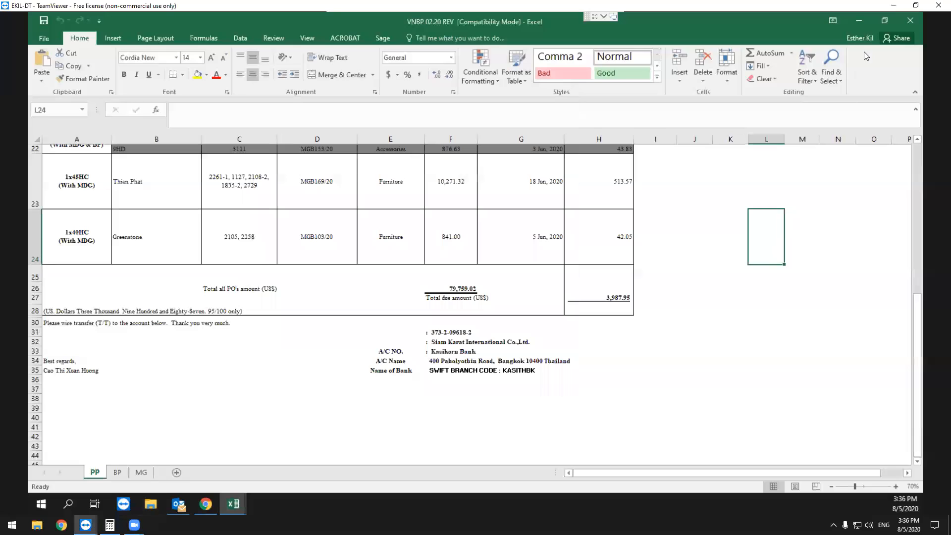
left_click(859, 21)
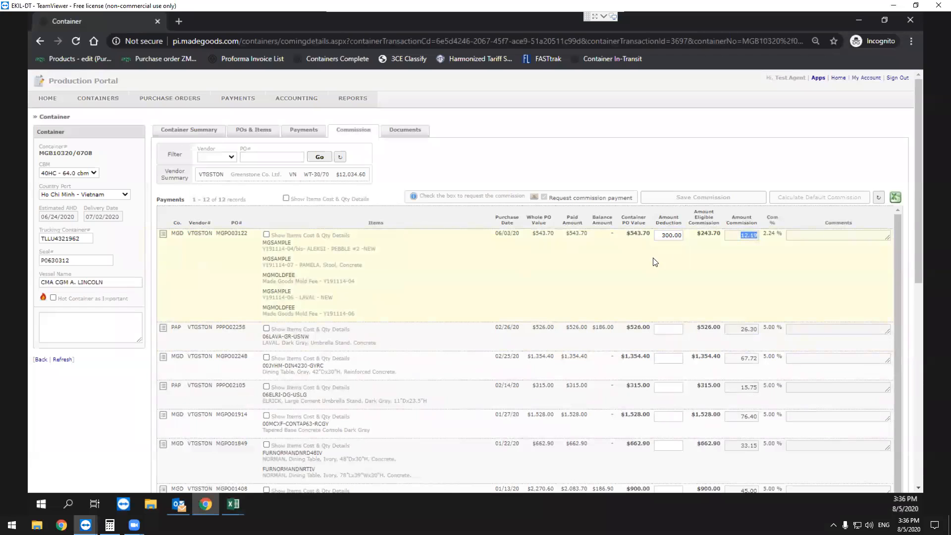
left_click(676, 238)
double_click(231, 233)
left_click(281, 242)
left_click(267, 235)
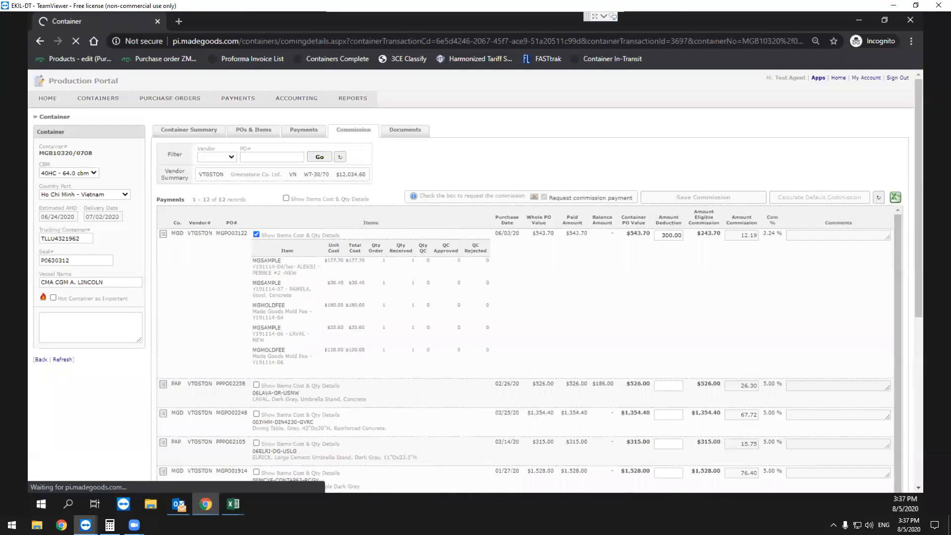
left_click_drag(257, 351, 348, 353)
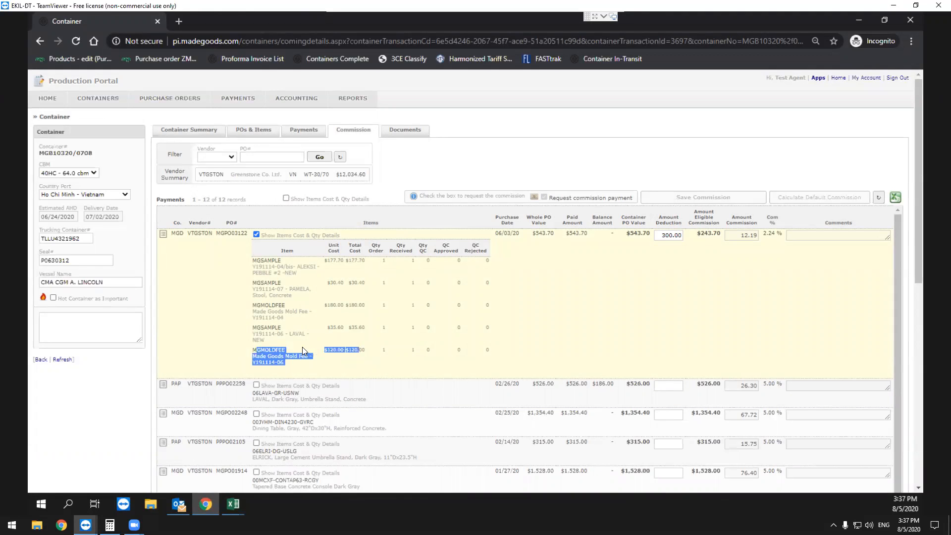
left_click_drag(252, 306, 353, 307)
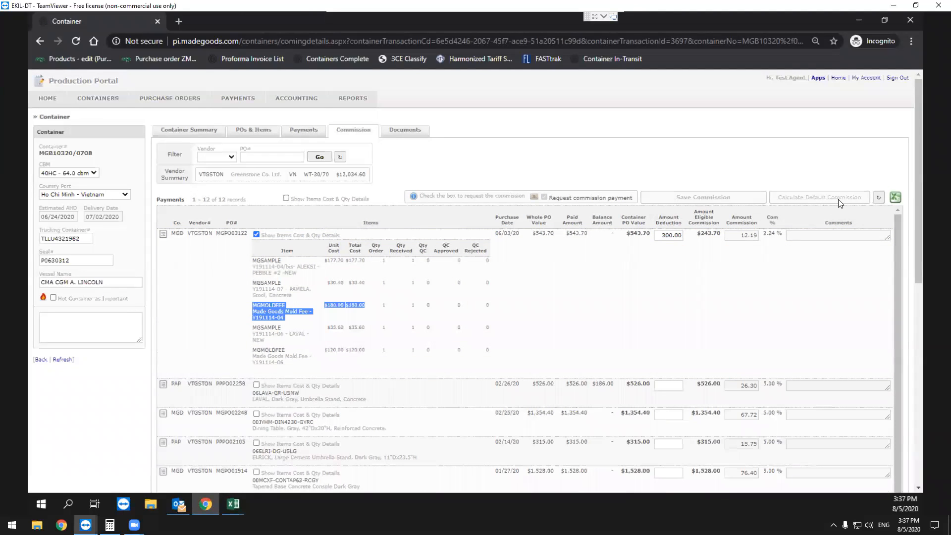
Review the 06/03/20 purchase order's PO value, deduction and commission amounts, along with the remaining orders of container MGB10320/0708.
left_click_drag(550, 284, 685, 234)
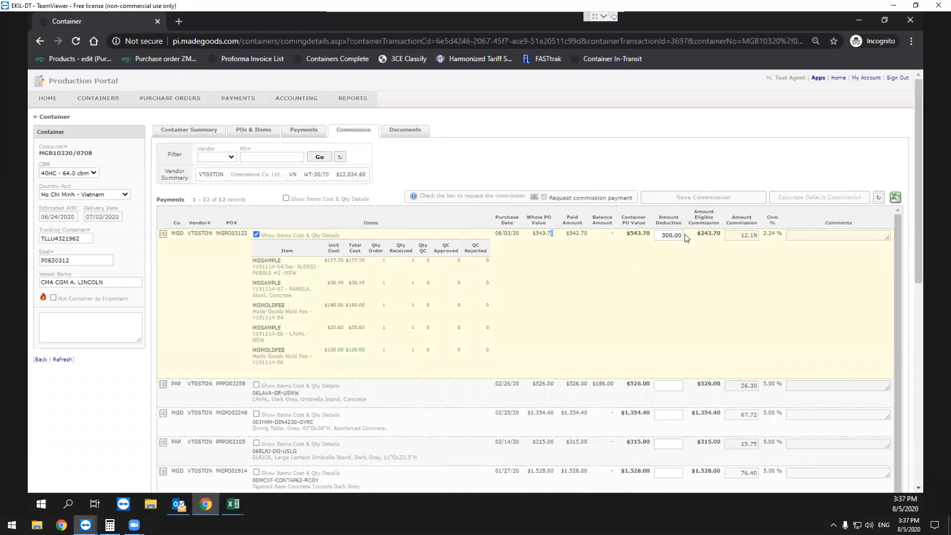
left_click(678, 233)
scroll(636, 310, "down", 5)
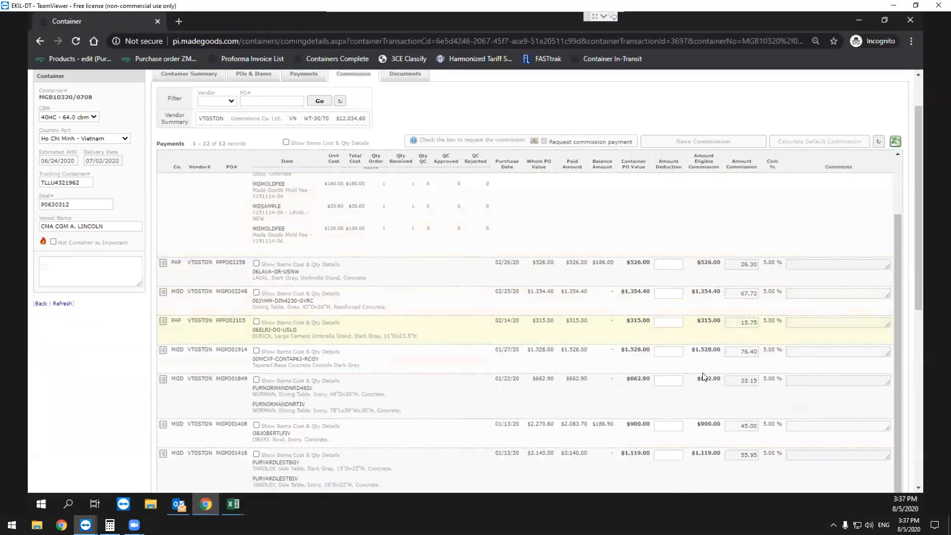
scroll(708, 321, "down", 5)
scroll(772, 299, "up", 7)
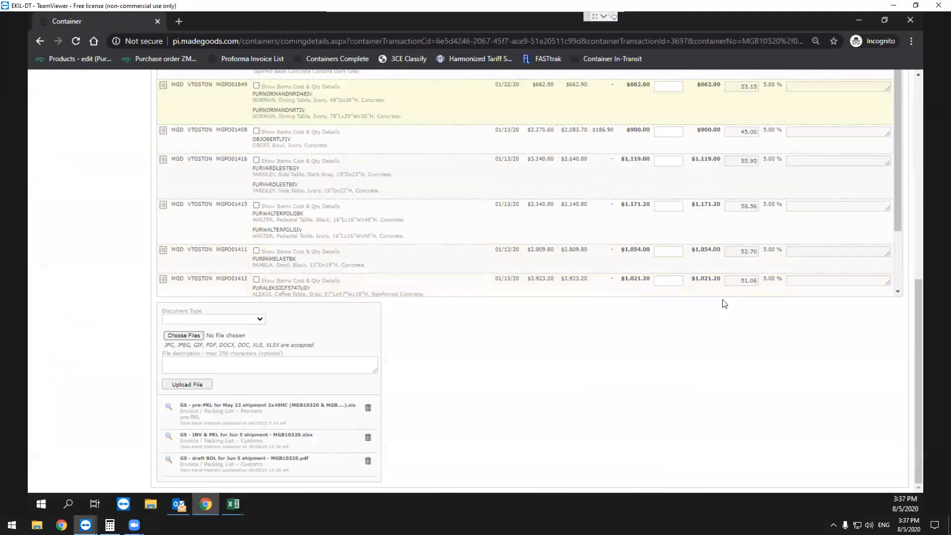
scroll(718, 199, "up", 1)
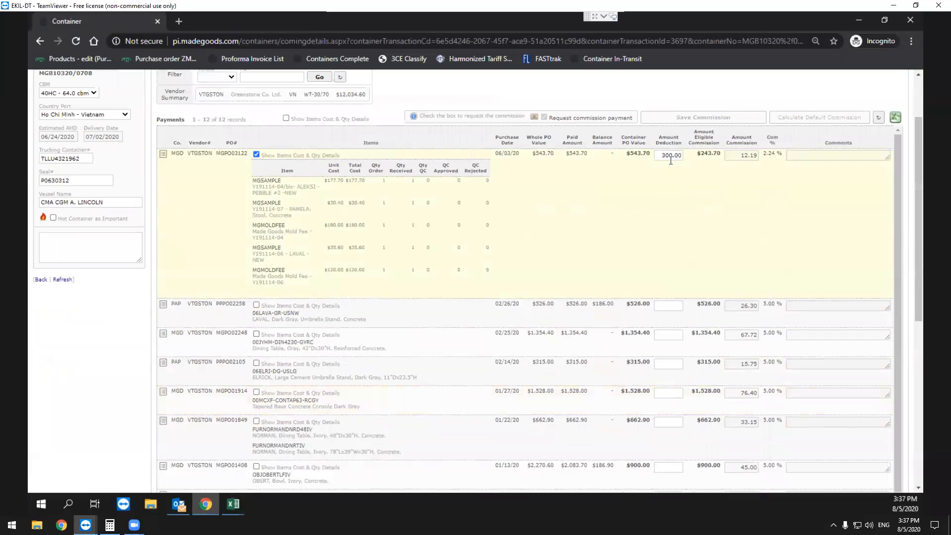
left_click_drag(682, 156, 662, 155)
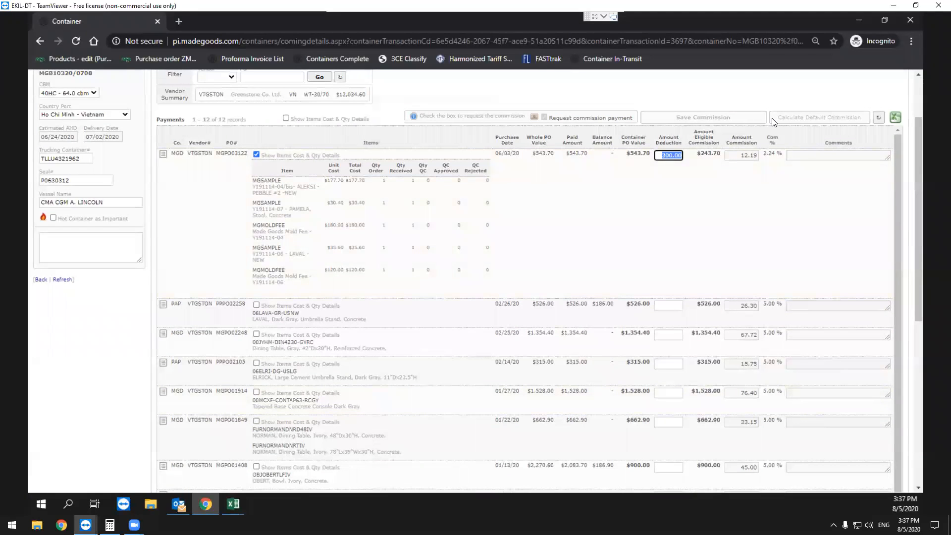
left_click(743, 160)
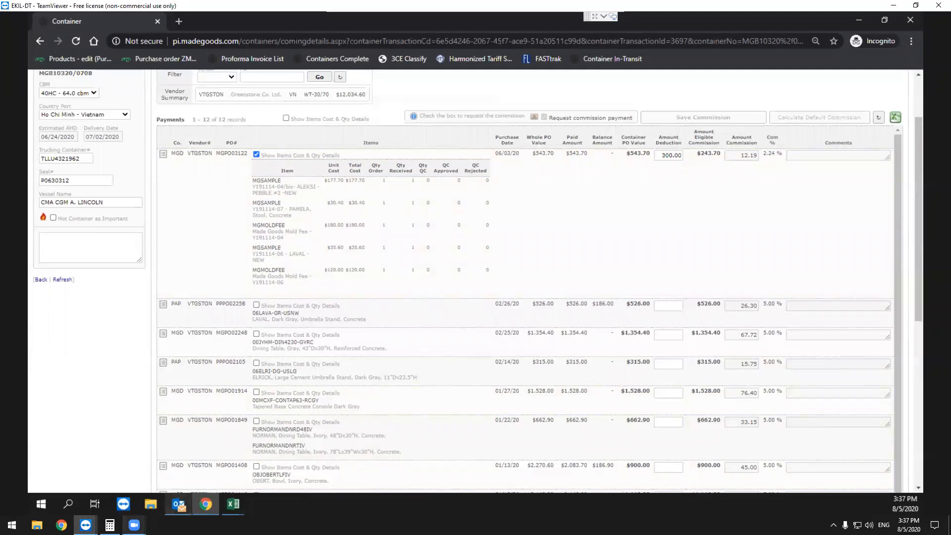
Calculate 543.7 minus 300, multiplied by 0.05, in Calculator to verify the 06/03/20 purchase order's commission.
left_click(109, 524)
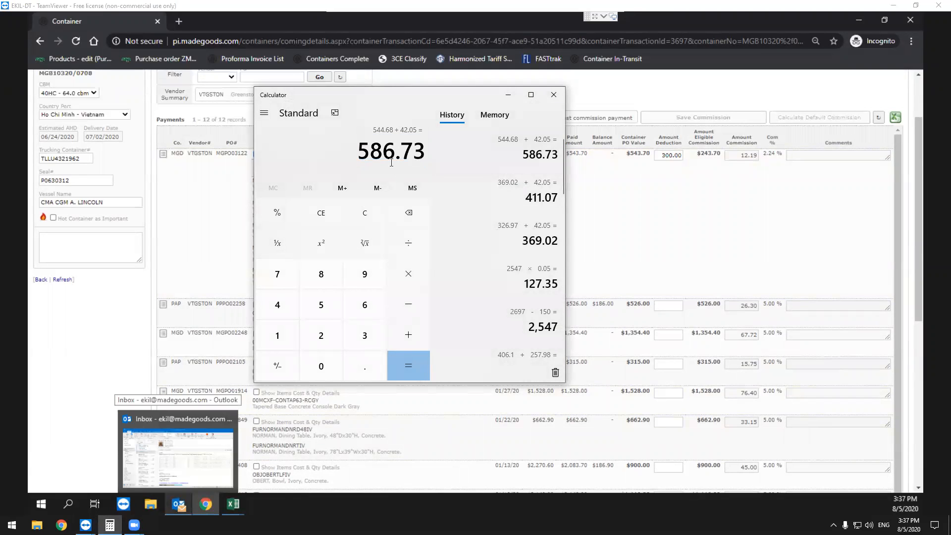
type("543.7")
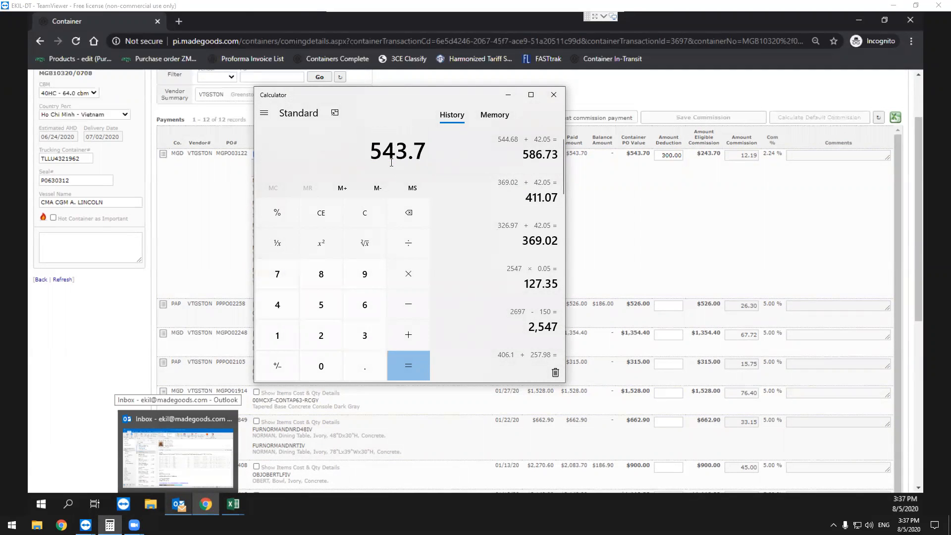
type("-300*0.05=")
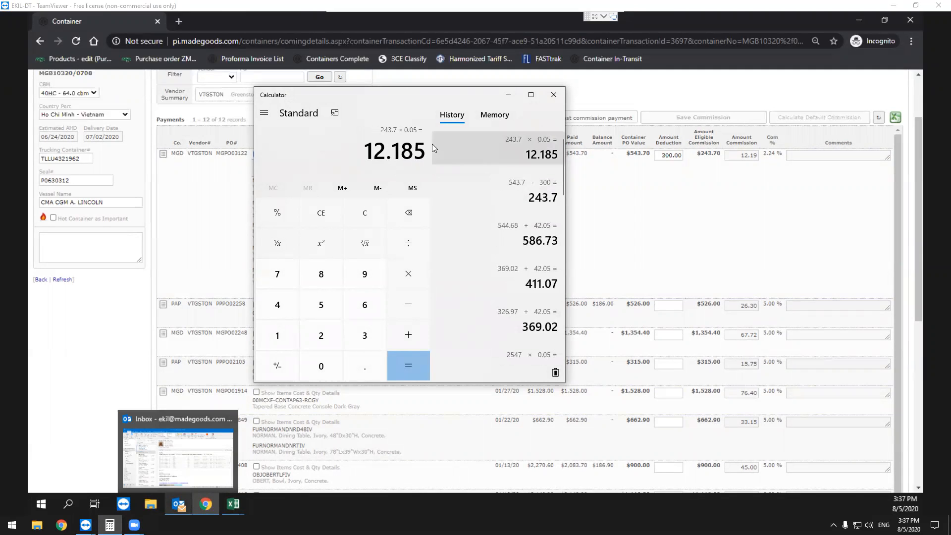
Examine the container's total commission amount in the portal against the invoice sum.
left_click(712, 191)
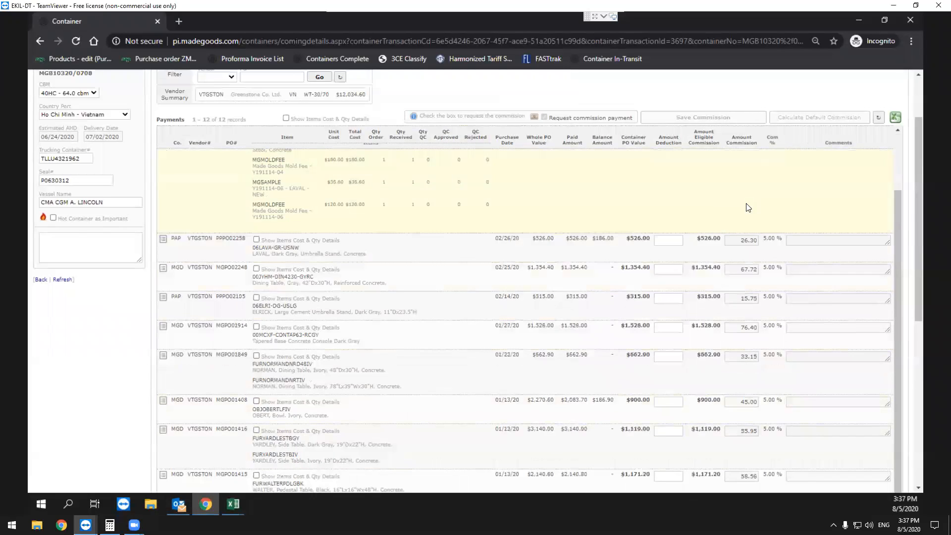
scroll(748, 207, "down", 8)
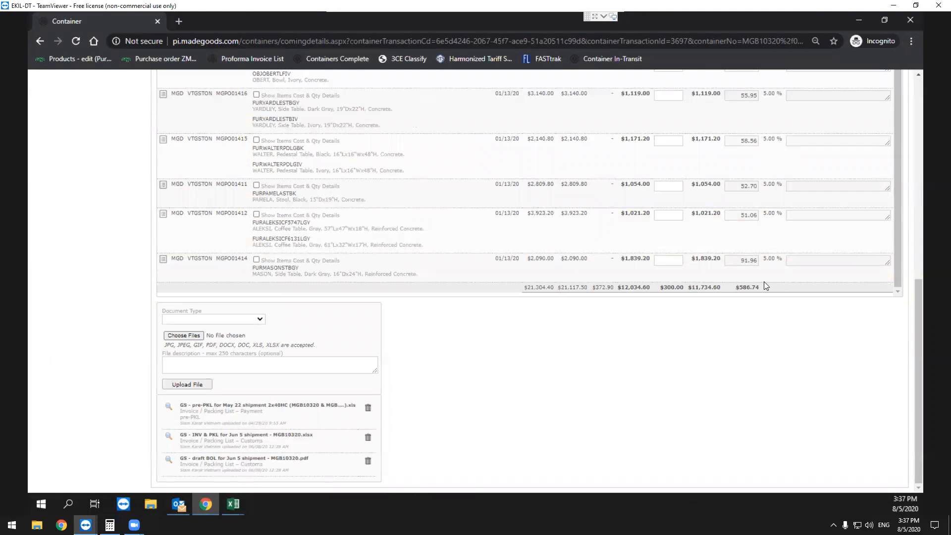
scroll(751, 289, "up", 10)
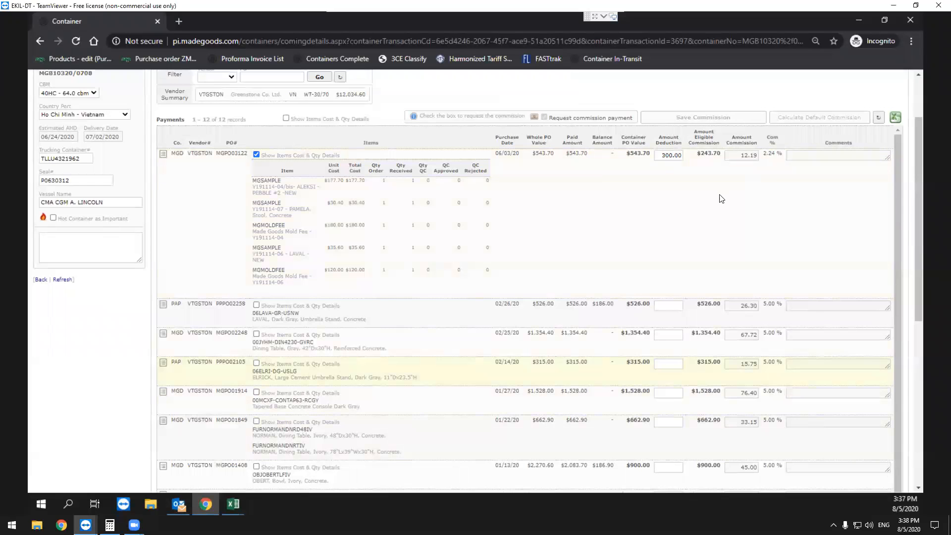
scroll(739, 143, "down", 10)
double_click(748, 287)
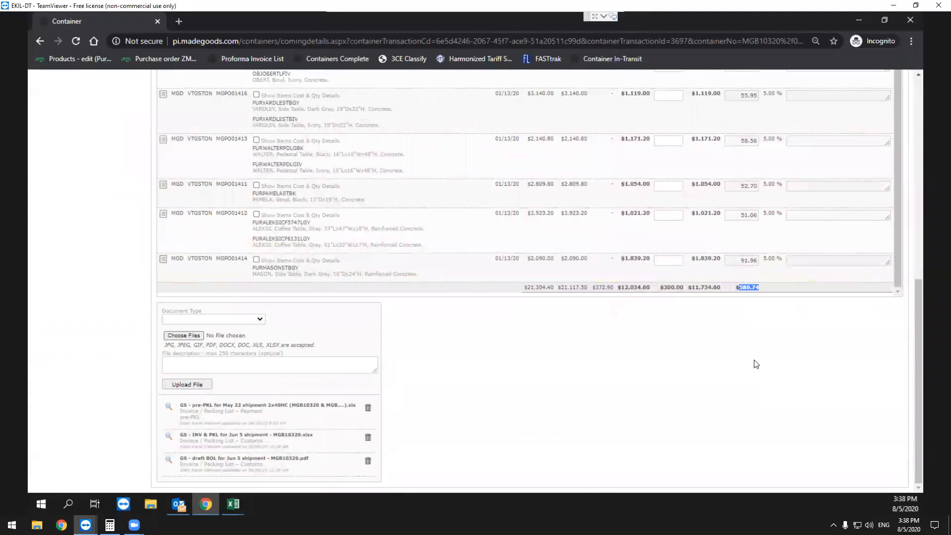
Recall the 544.68 + 42.05 sum from the Calculator history to compare it with the portal's total commission.
left_click(110, 525)
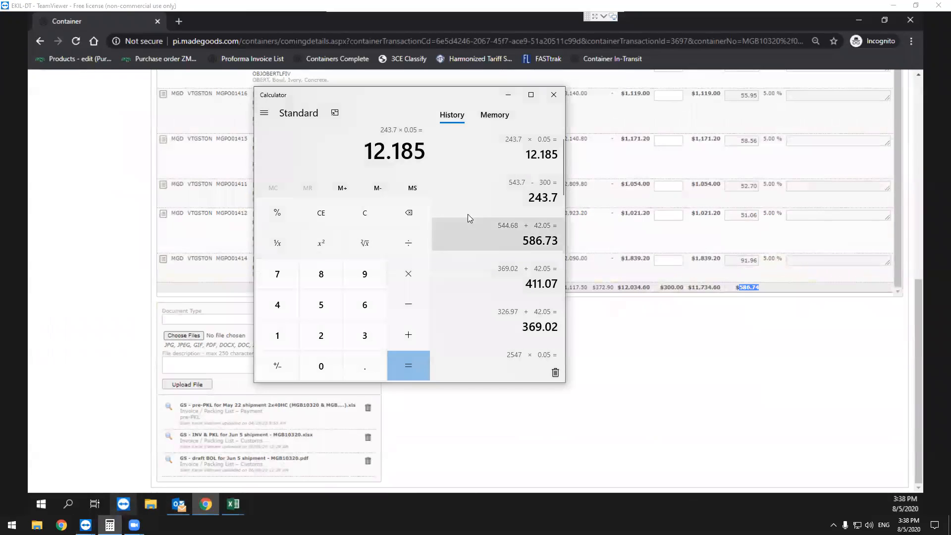
left_click(534, 242)
double_click(530, 239)
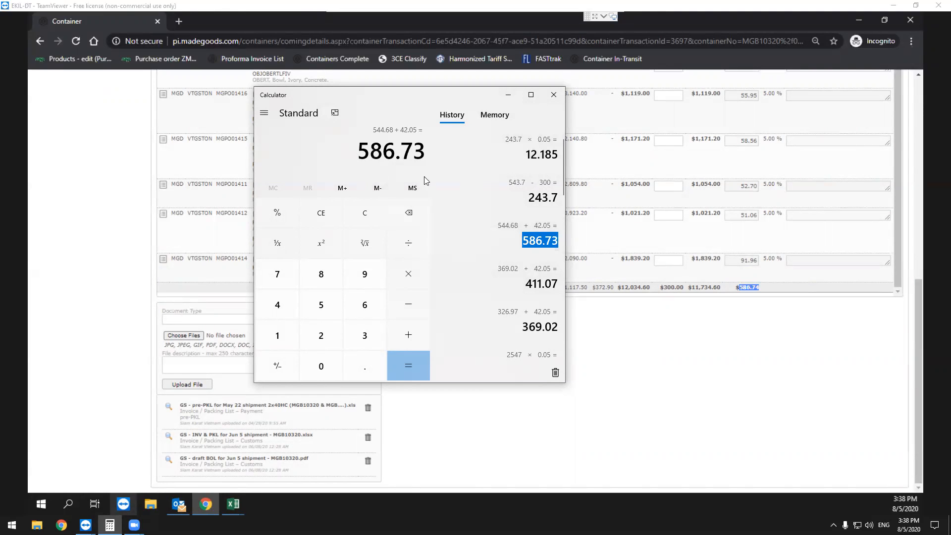
Return to the portal and review the commission amounts and percentages of the purchase orders in container MGB10320/0708.
left_click(785, 336)
scroll(786, 349, "up", 3)
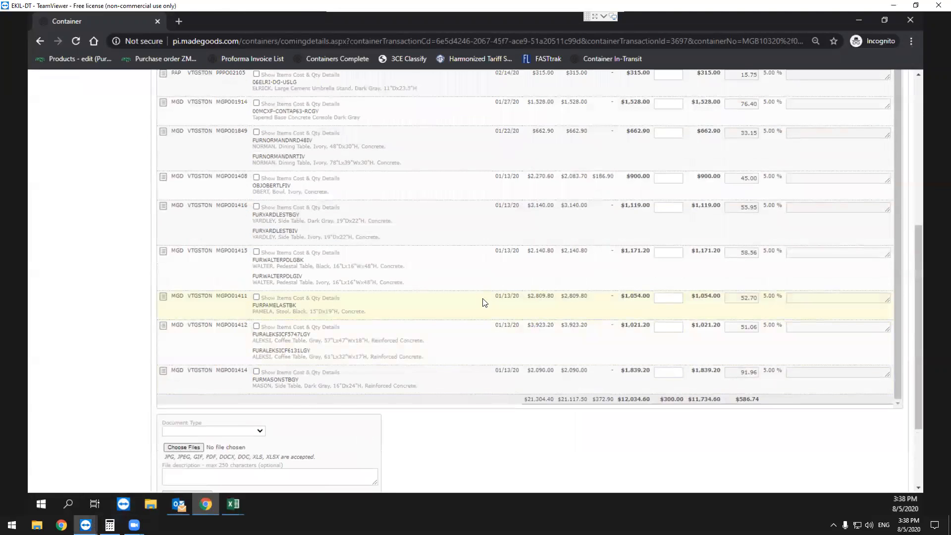
scroll(536, 372, "up", 1)
scroll(742, 422, "up", 3)
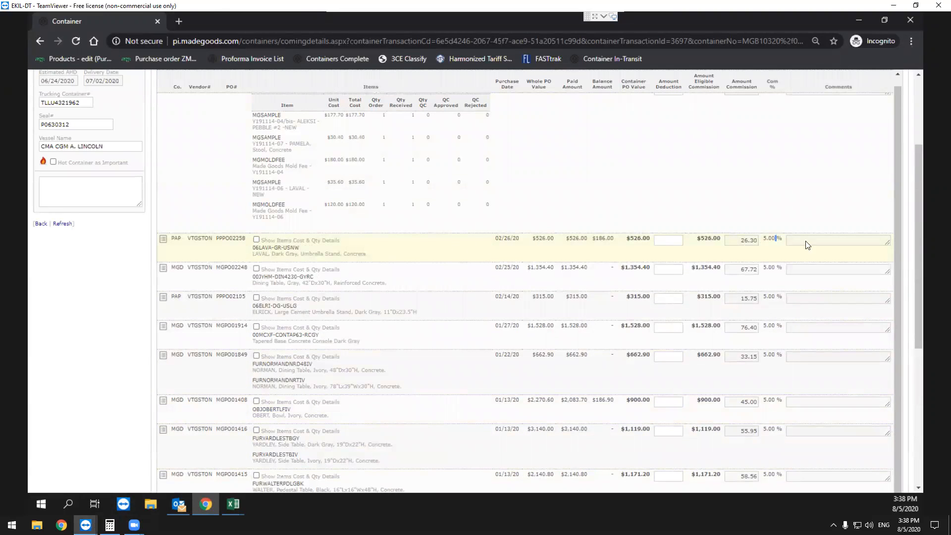
scroll(711, 418, "down", 1)
scroll(644, 398, "down", 3)
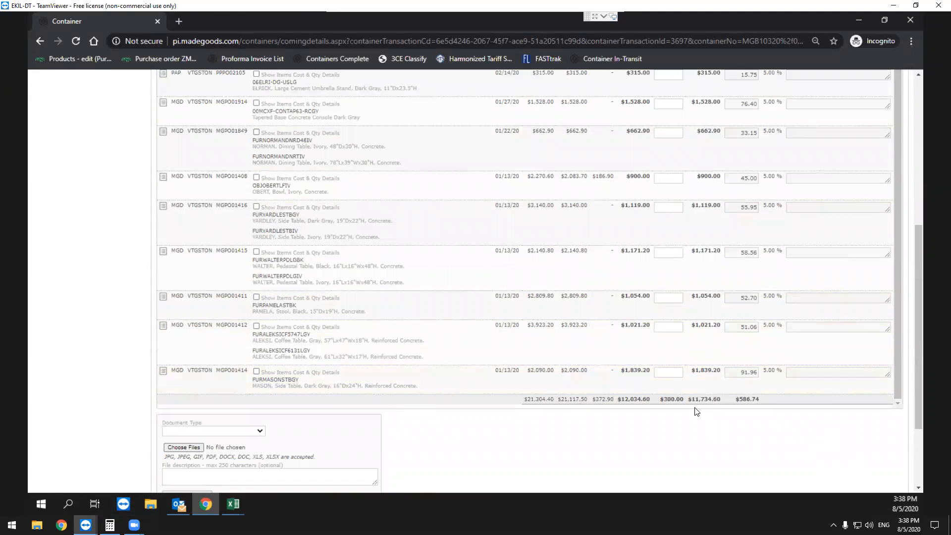
Examine the container's total PO value against the 5% commission rate and the mold-fee deduction on the 06/03/20 order.
double_click(636, 399)
scroll(649, 218, "up", 3)
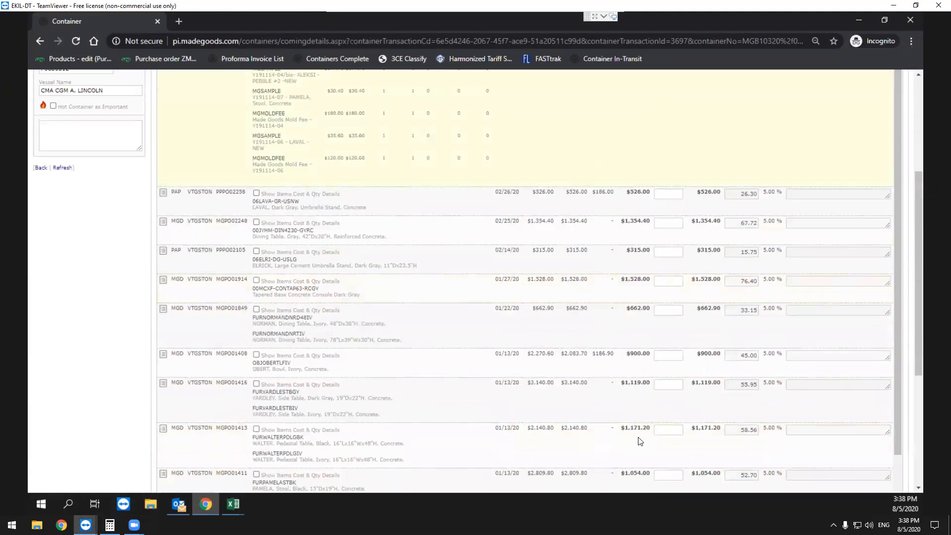
scroll(640, 407, "up", 4)
scroll(626, 323, "down", 6)
double_click(770, 399)
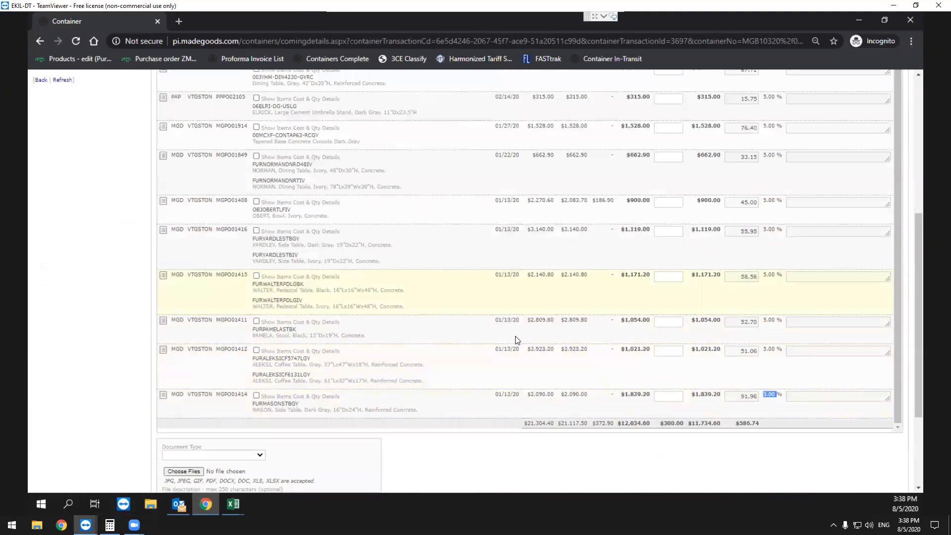
scroll(748, 347, "up", 10)
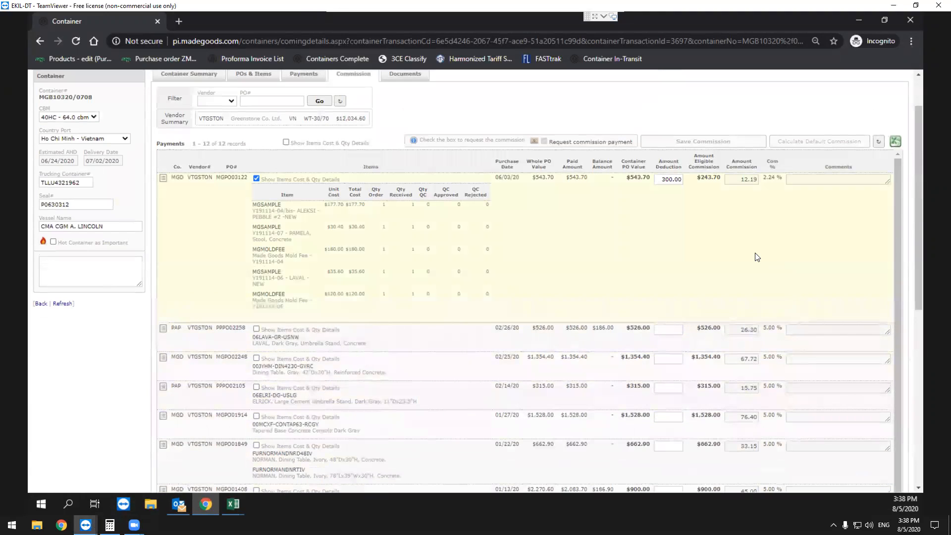
scroll(591, 146, "up", 1)
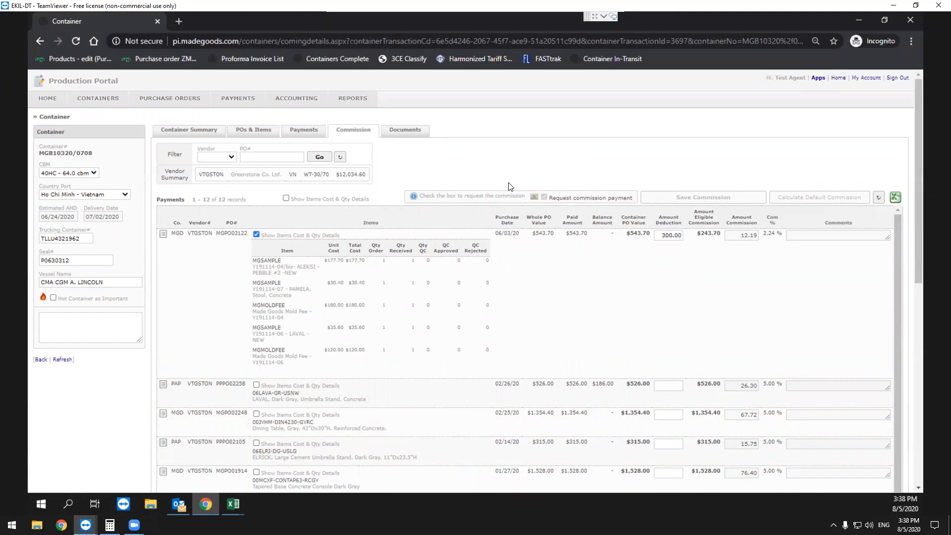
Toggle the container's Request commission payment option and open the Payment Requests page.
left_click(565, 198)
left_click(544, 197)
mouse_move(250, 105)
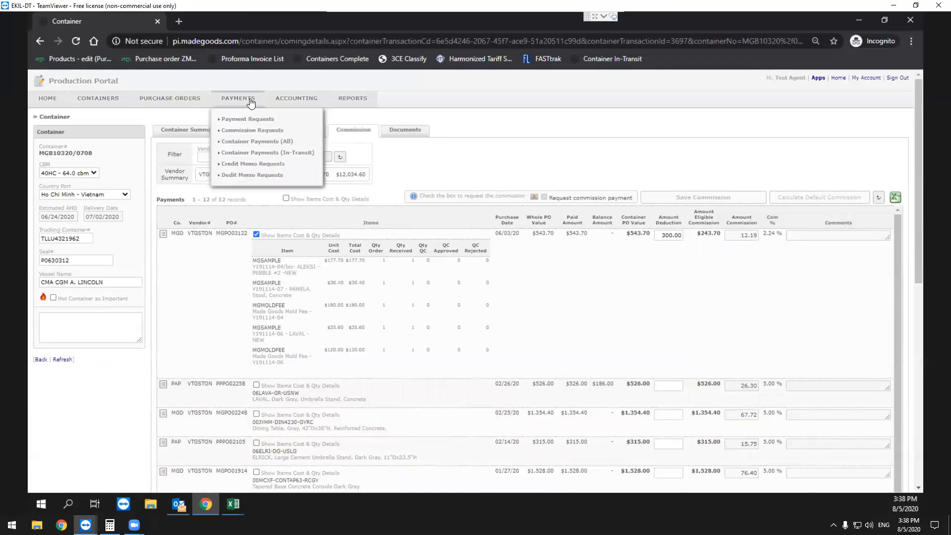
left_click(258, 133)
mouse_move(237, 101)
left_click(225, 118)
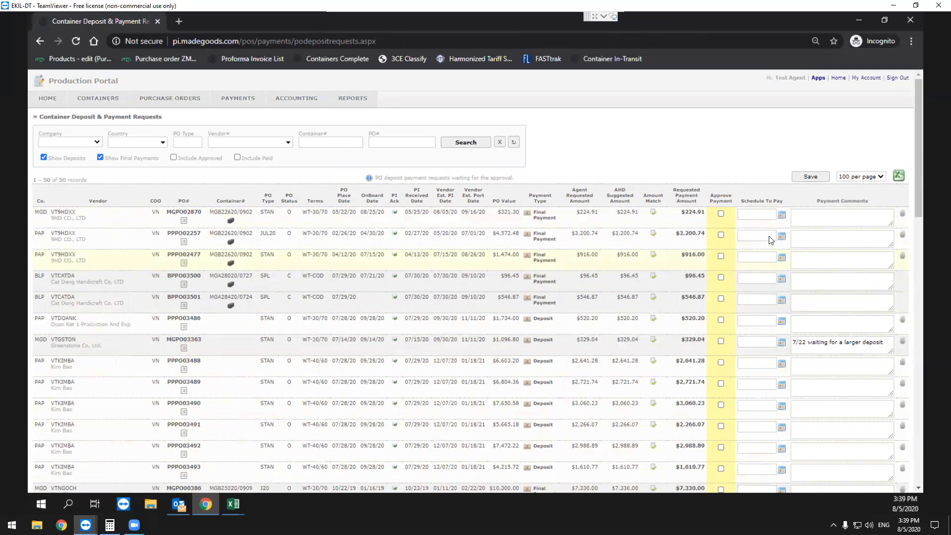
Search the Commission Requests for container mgb149, including approved commissions, and examine its scheduled payment date.
mouse_move(255, 106)
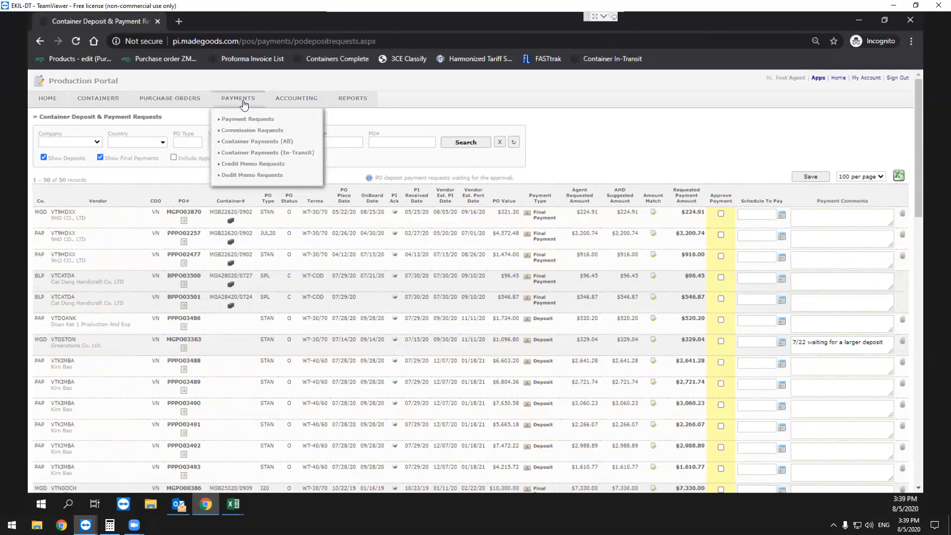
left_click(255, 130)
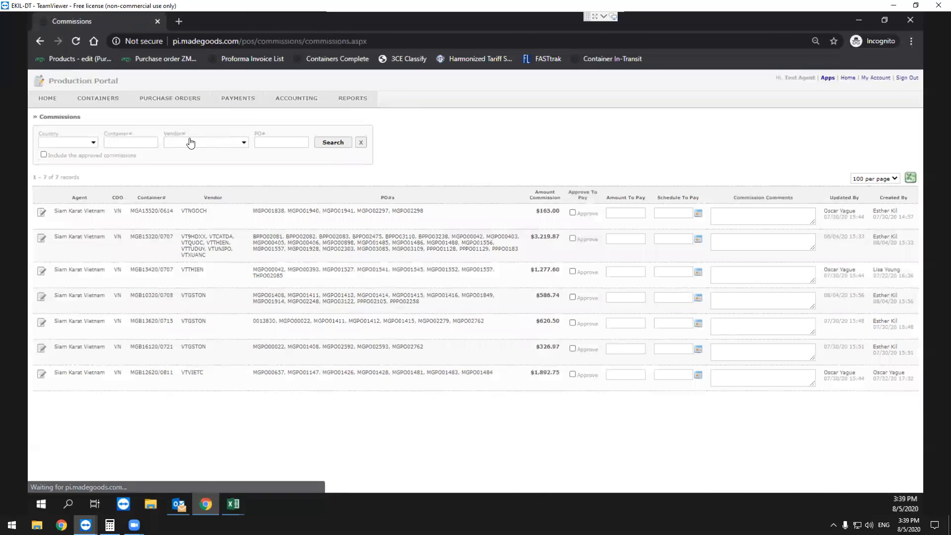
left_click(157, 143)
type("mgb149")
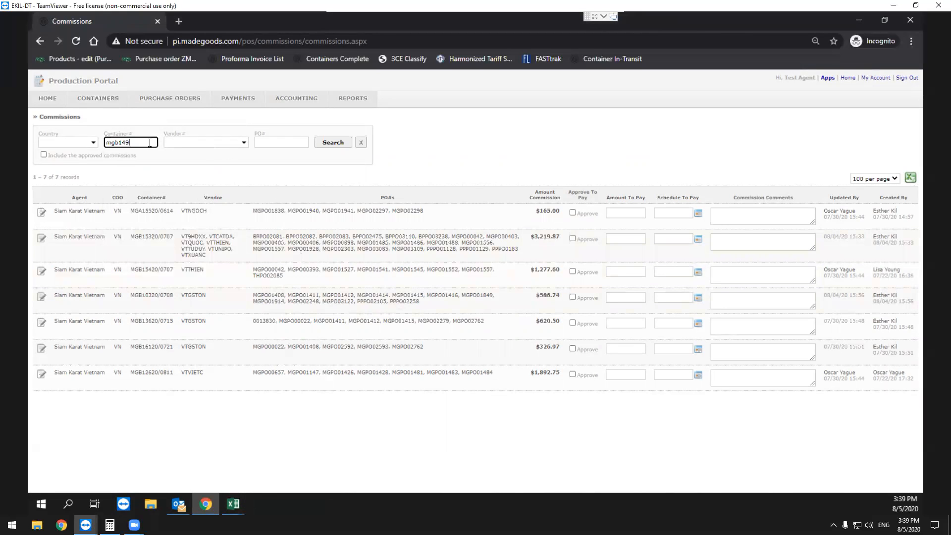
key("Return")
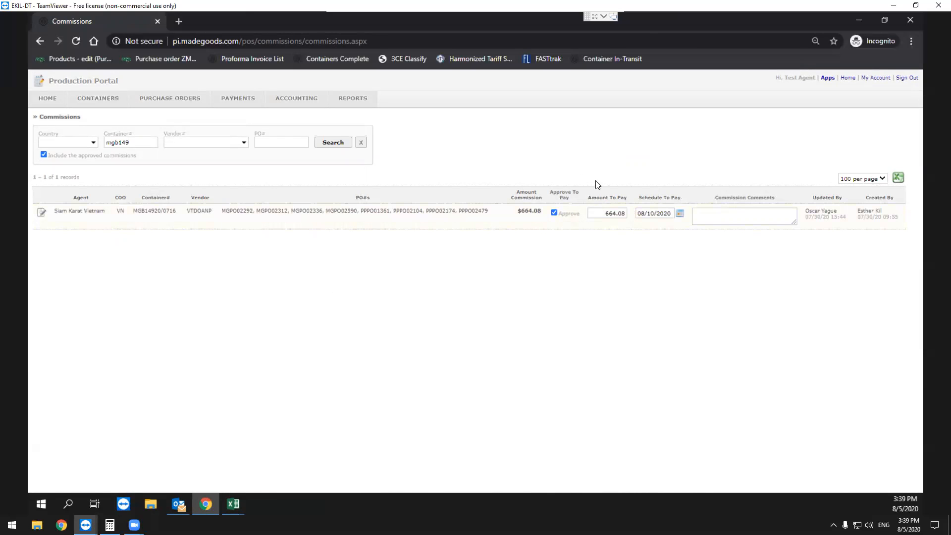
left_click(654, 213)
left_click(499, 421)
Open the agents' Container In-Transit list.
mouse_move(257, 108)
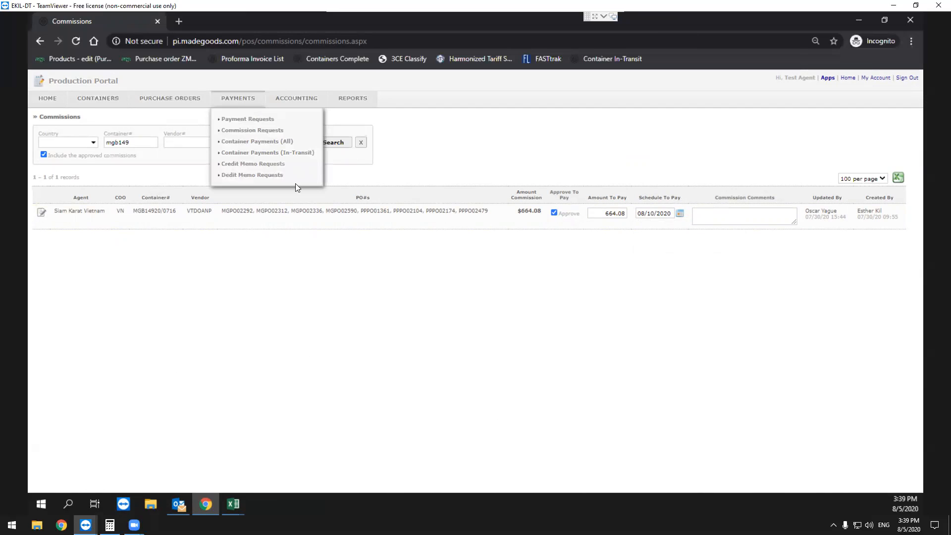
mouse_move(109, 100)
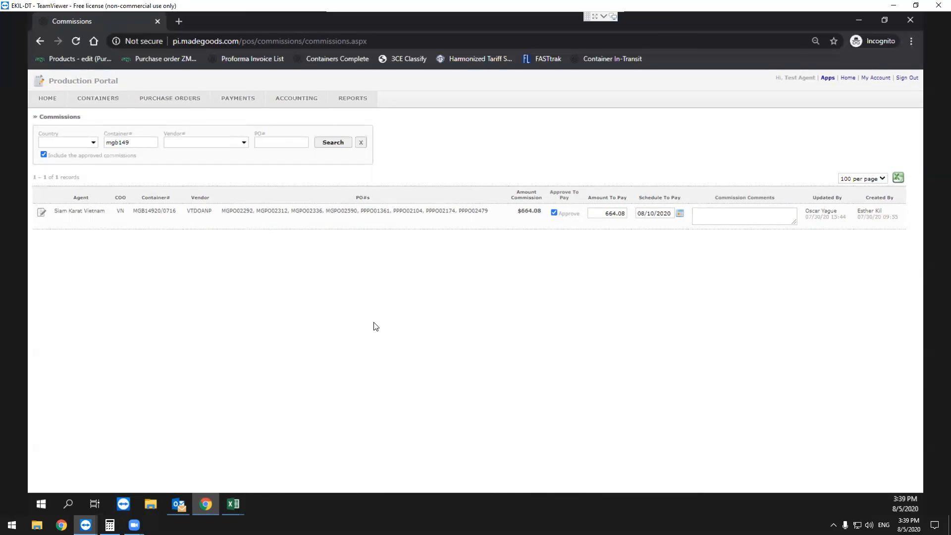
left_click(125, 132)
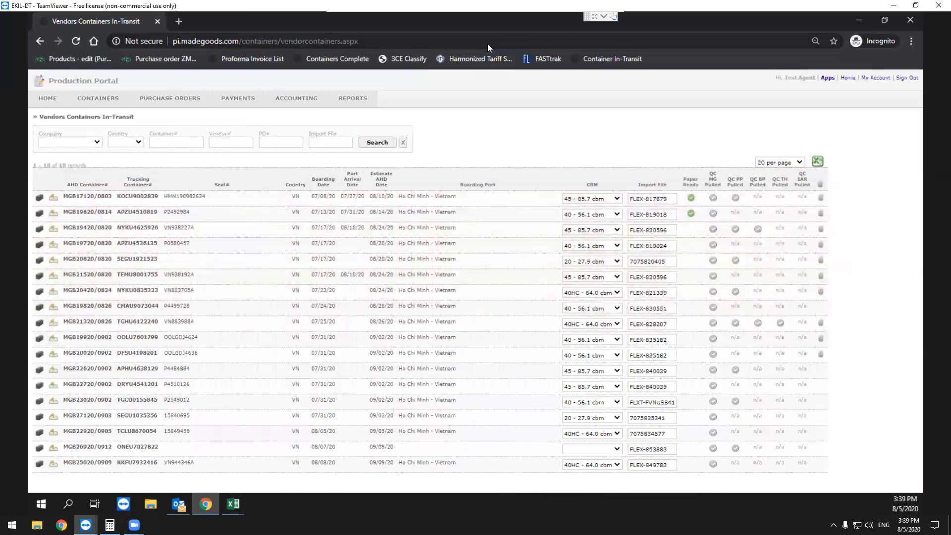
mouse_move(104, 109)
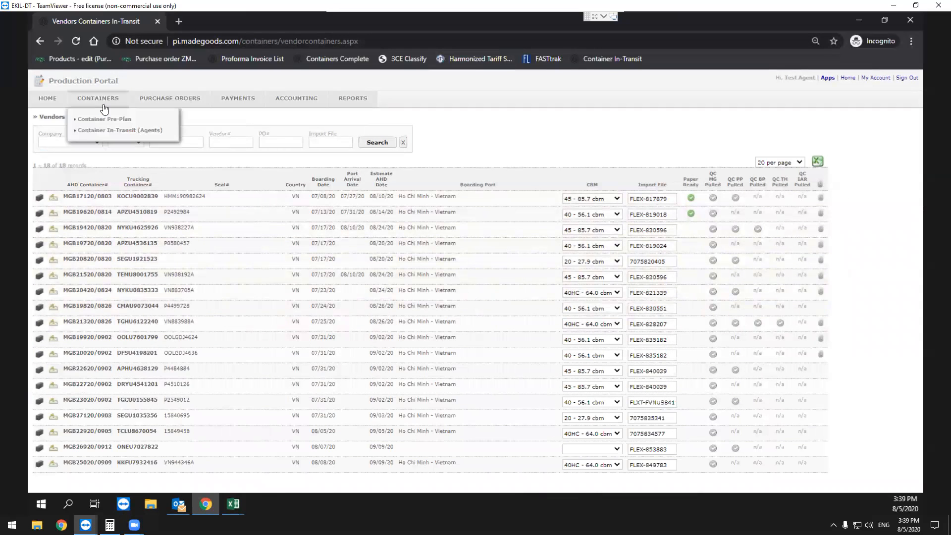